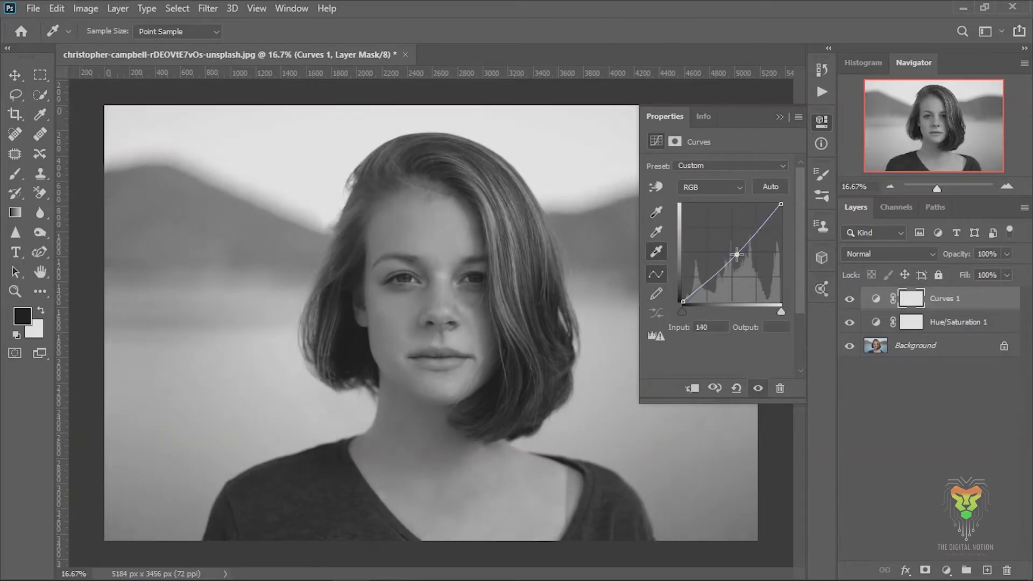
# Shape the woman portrait's RGB curve with extra points in the midtones and highlights, and fine-tune its black endpoint.
pyautogui.click(752, 227)
pyautogui.moveTo(765, 216); pyautogui.dragTo(765, 214)
pyautogui.moveTo(684, 301); pyautogui.dragTo(688, 301)
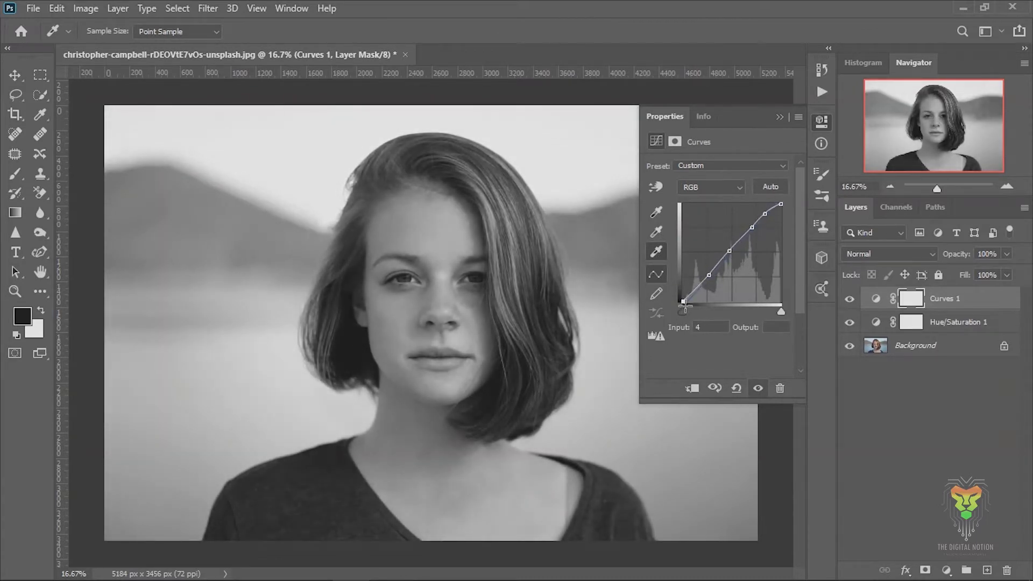
pyautogui.click(780, 117)
# Duplicate the Background layer and retouch the areas around both eyes with short strokes.
pyautogui.click(939, 346)
pyautogui.hotkey('ctrl', 'j')
pyautogui.hotkey('ctrl', '+')
pyautogui.hotkey('ctrl', '+')
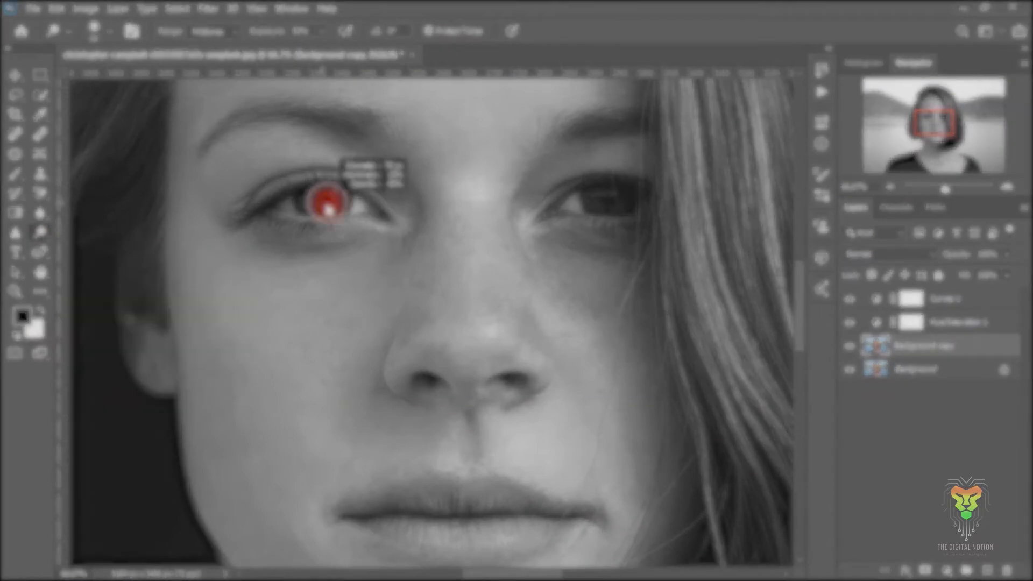
pyautogui.moveTo(355, 200); pyautogui.dragTo(364, 211)
pyautogui.moveTo(296, 207); pyautogui.dragTo(285, 210)
pyautogui.moveTo(577, 198); pyautogui.dragTo(573, 206)
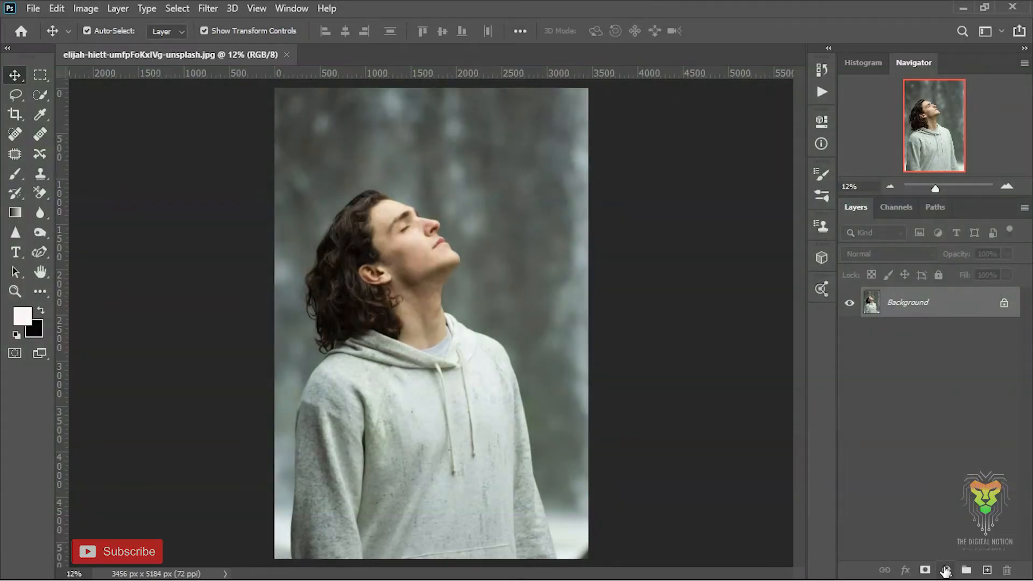
# Add a Vibrance adjustment layer over the man's photo and reduce its saturation to the minimum.
pyautogui.click(946, 570)
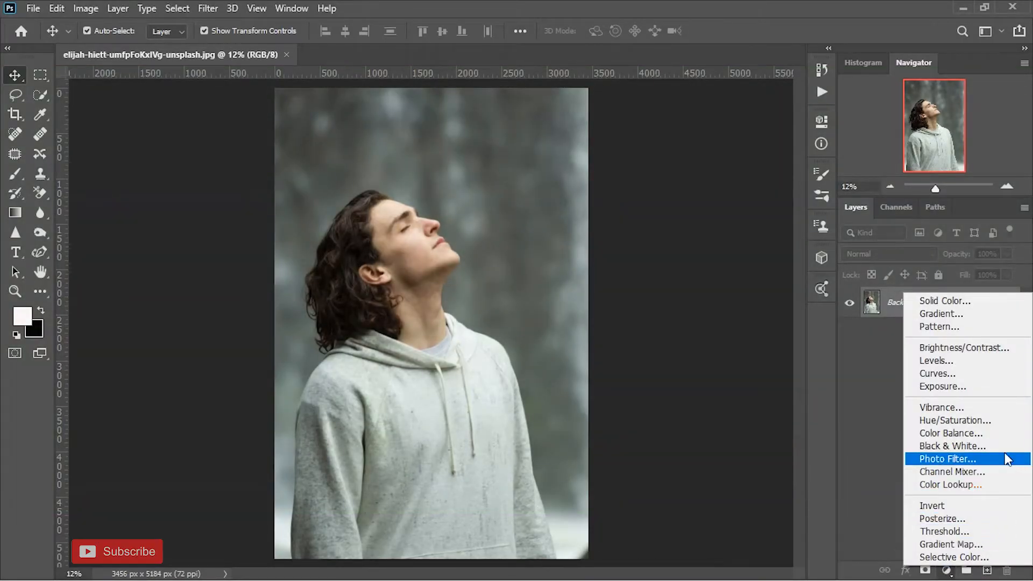
pyautogui.click(1002, 409)
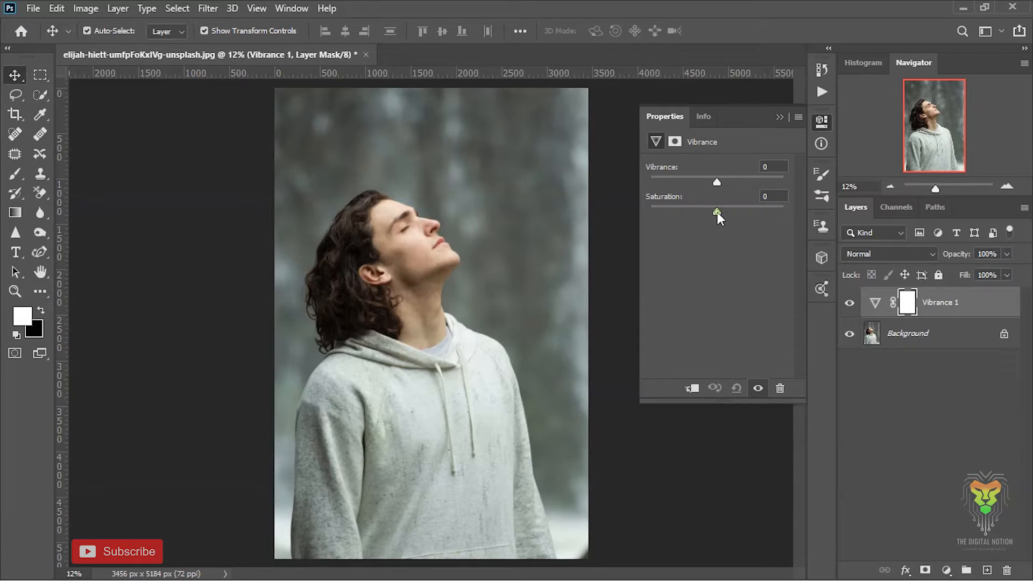
pyautogui.moveTo(718, 212); pyautogui.dragTo(627, 218)
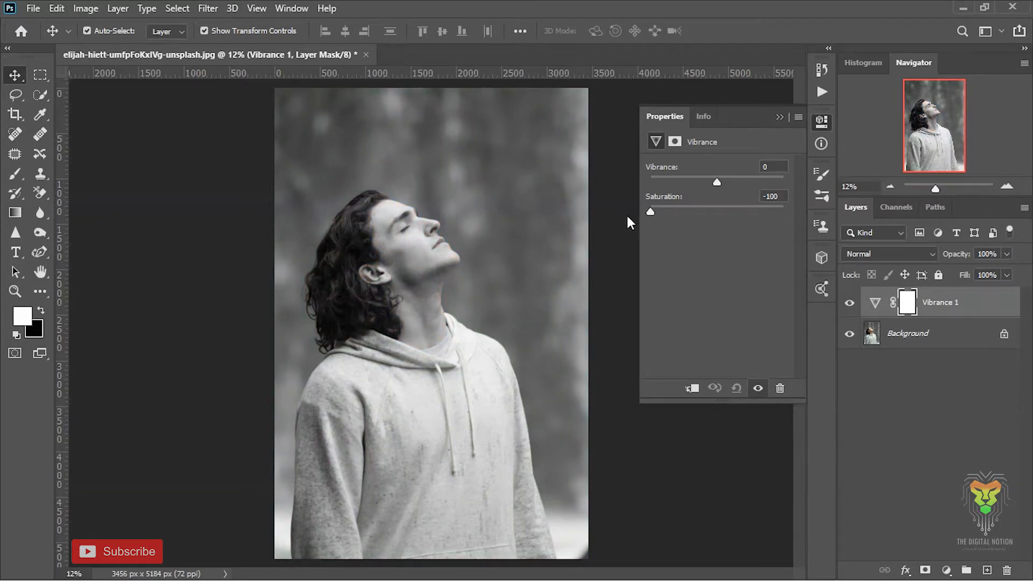
pyautogui.click(780, 117)
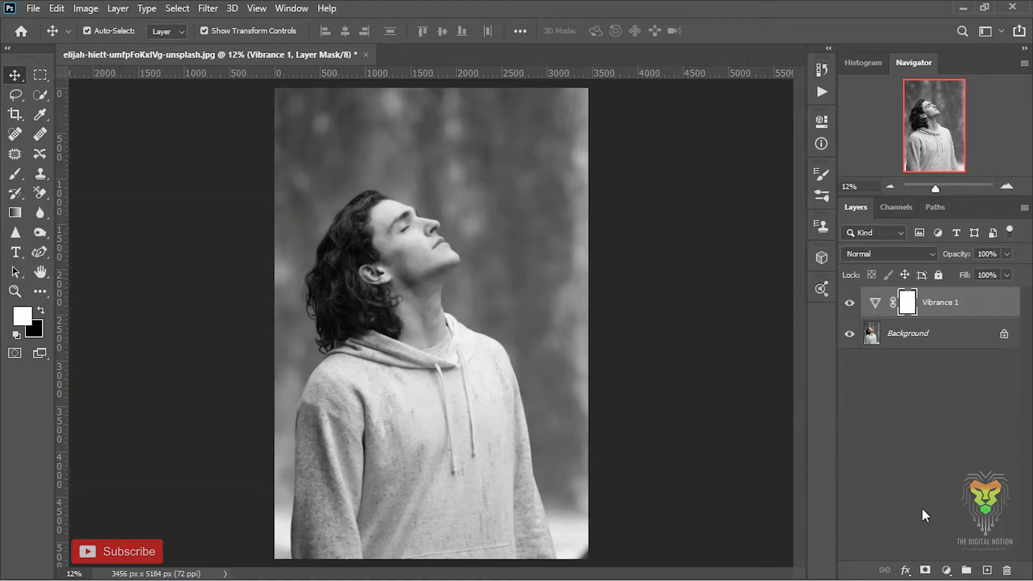
# Add a Curves adjustment layer and set its black point by sampling the dark hair at the back of the head.
pyautogui.click(946, 570)
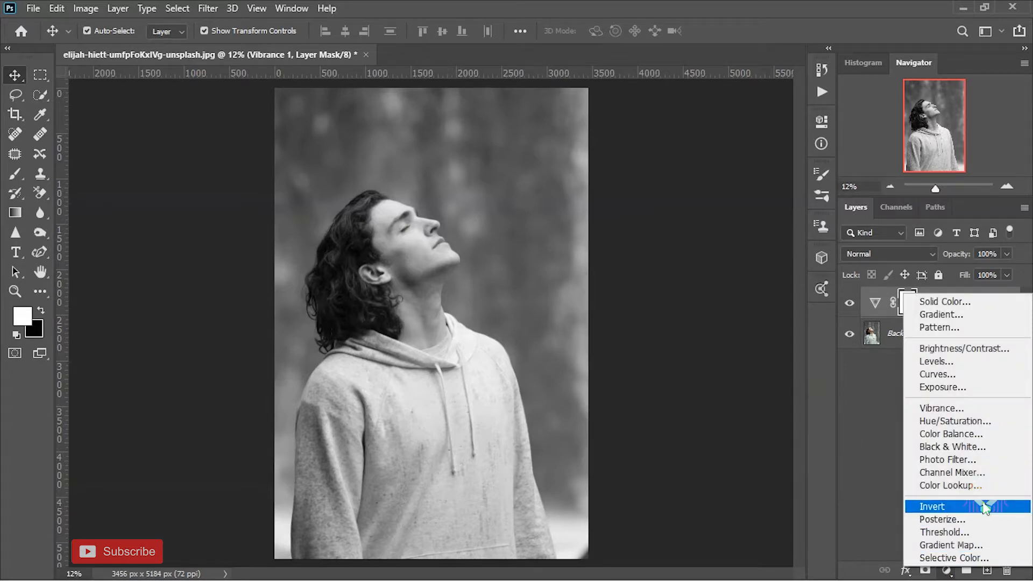
pyautogui.click(993, 375)
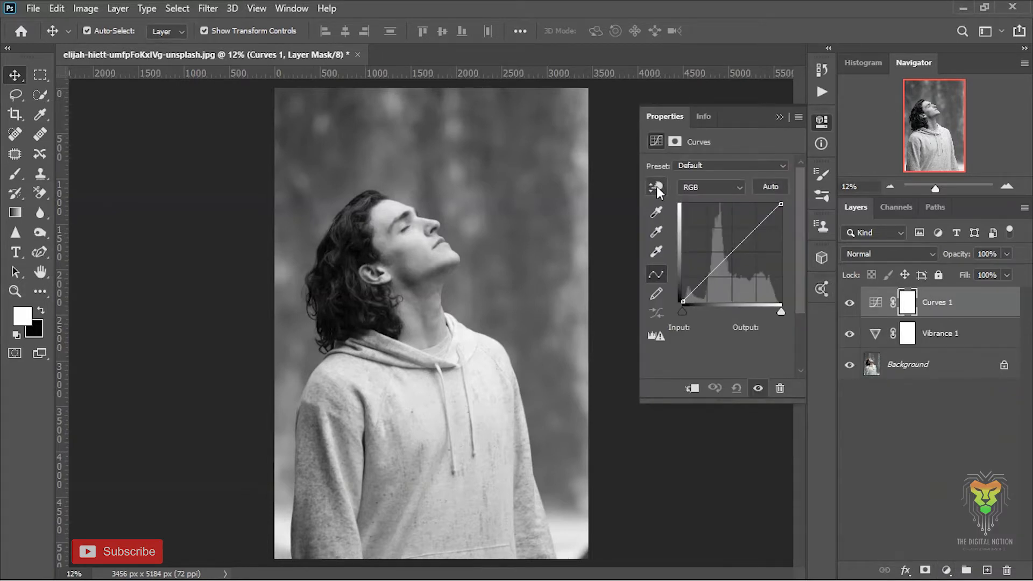
pyautogui.click(654, 213)
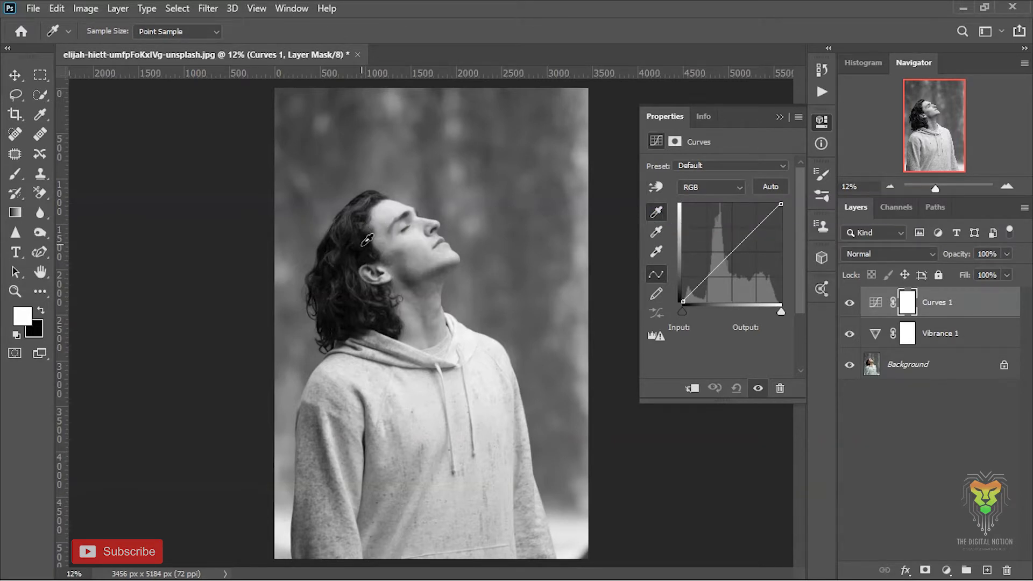
pyautogui.hotkey('ctrl', '+')
pyautogui.hotkey('ctrl', '+')
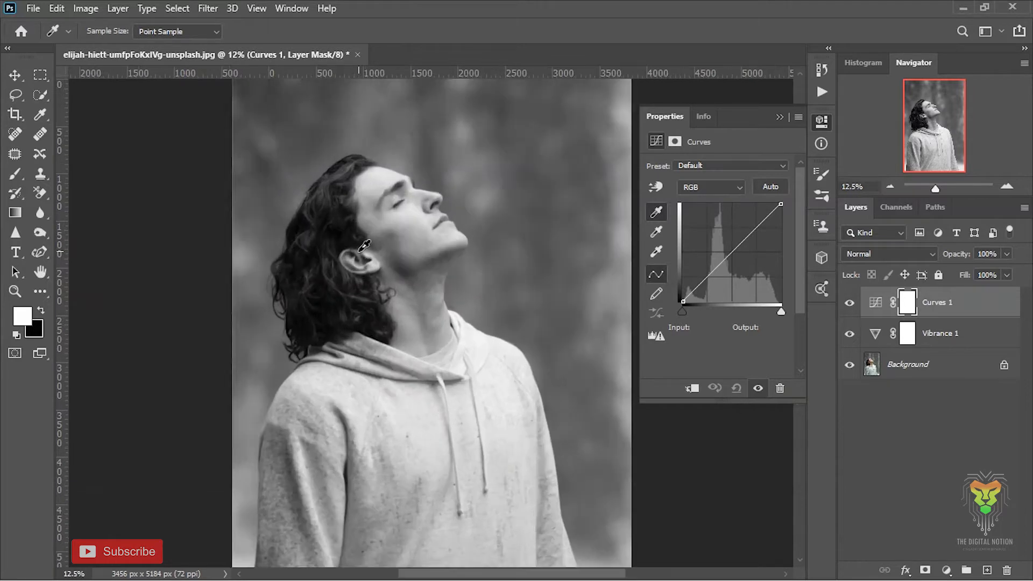
pyautogui.hotkey('ctrl', '+')
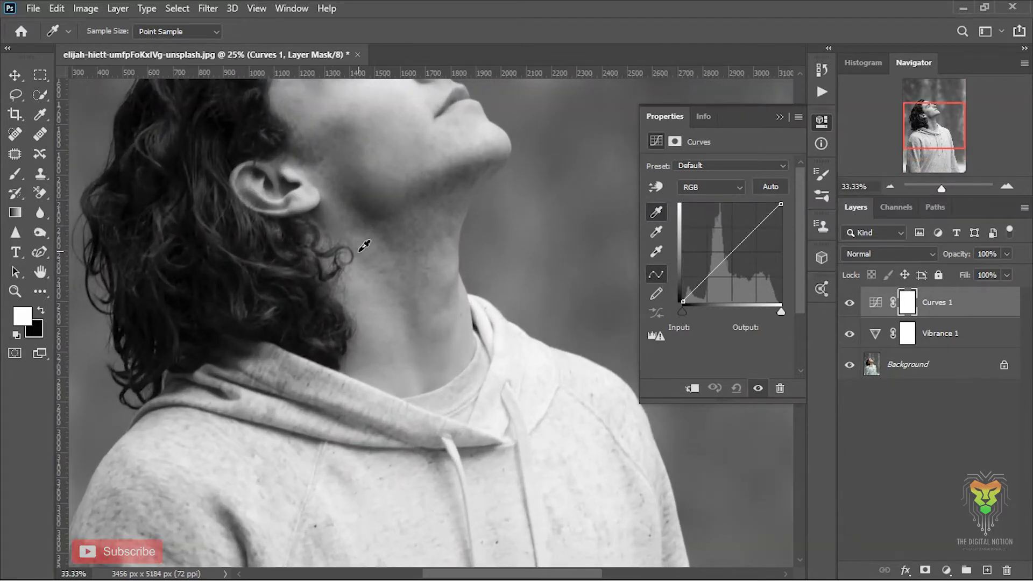
pyautogui.moveTo(926, 138); pyautogui.dragTo(920, 127)
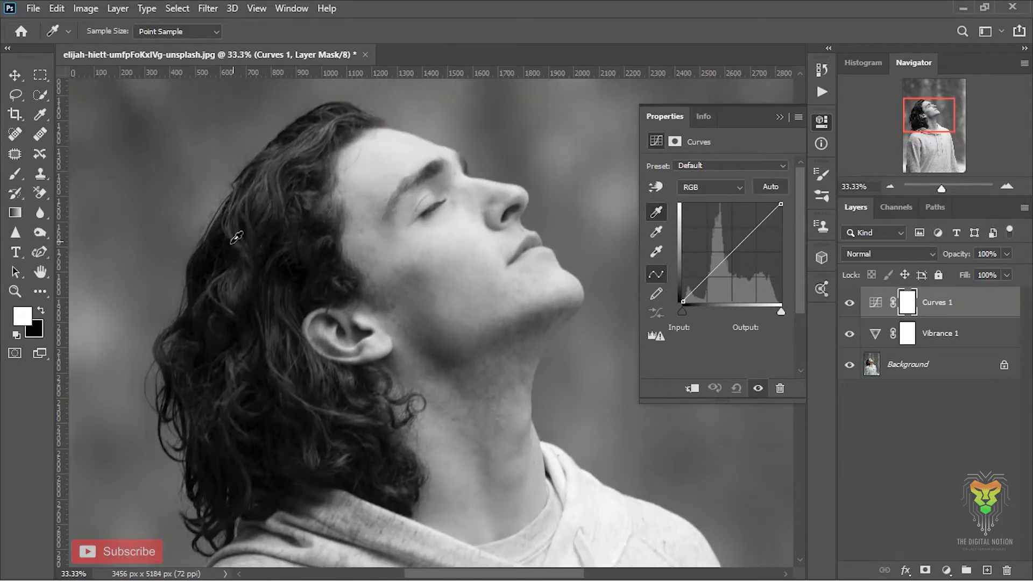
pyautogui.click(198, 272)
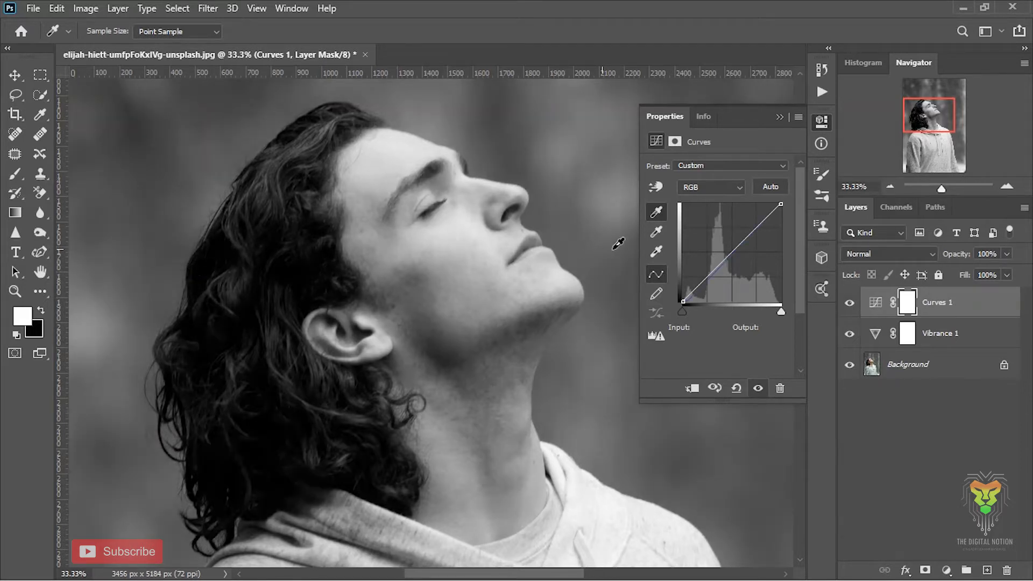
# Set the Curves gray point from the blurred background beside the face and the white point from the bright forehead.
pyautogui.click(657, 233)
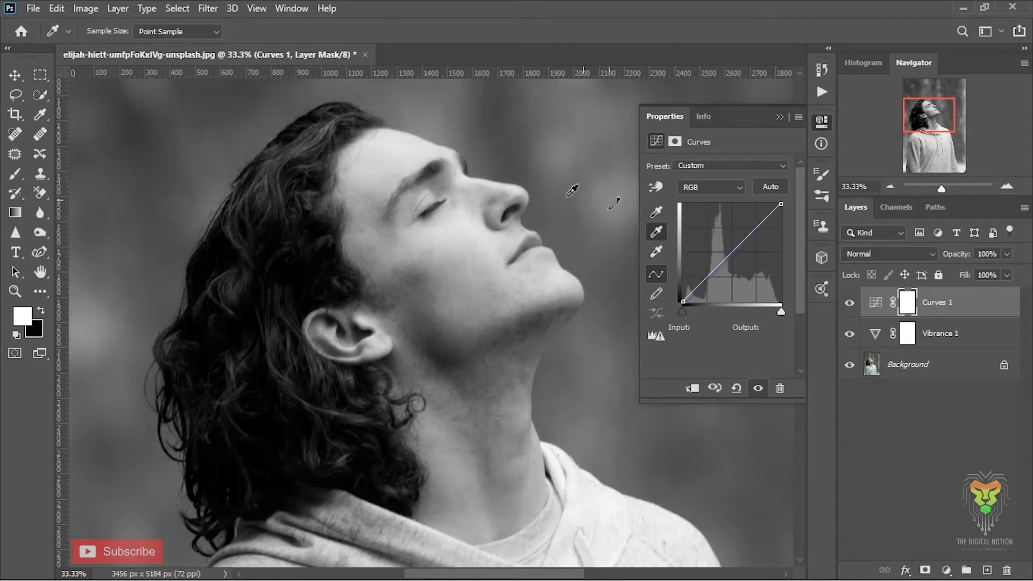
pyautogui.click(590, 210)
pyautogui.click(395, 154)
# Shape the RGB curve into a gentle S with added points, deepening the shadows and lifting the highlights.
pyautogui.moveTo(941, 189); pyautogui.dragTo(937, 190)
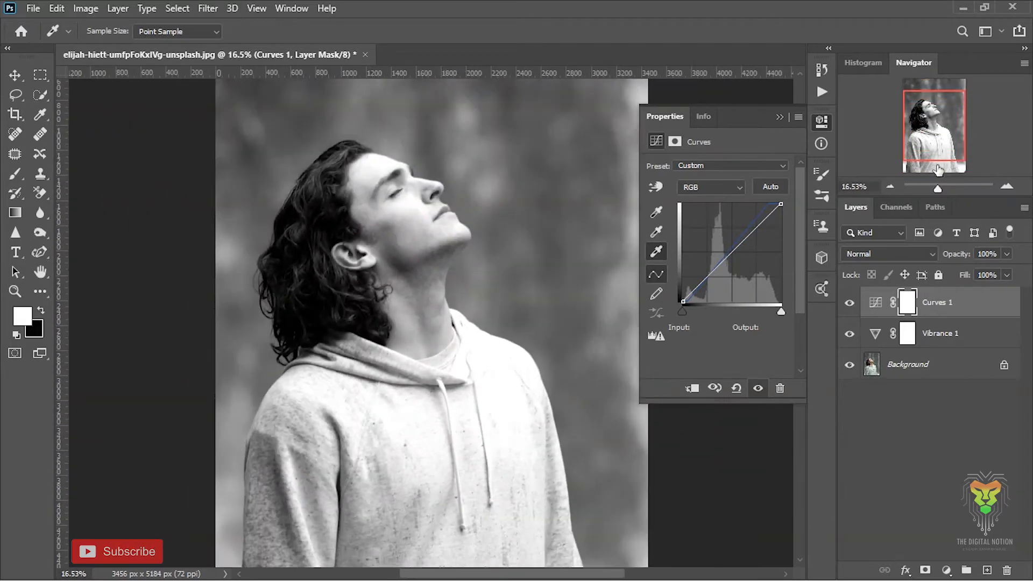
pyautogui.moveTo(713, 272)
pyautogui.mouseDown()
pyautogui.moveTo(727, 259)
pyautogui.moveTo(692, 293)
pyautogui.moveTo(715, 275)
pyautogui.mouseUp()
pyautogui.moveTo(752, 233)
pyautogui.mouseDown()
pyautogui.moveTo(743, 236)
pyautogui.moveTo(760, 219)
pyautogui.mouseUp()
pyautogui.moveTo(778, 314); pyautogui.dragTo(815, 307)
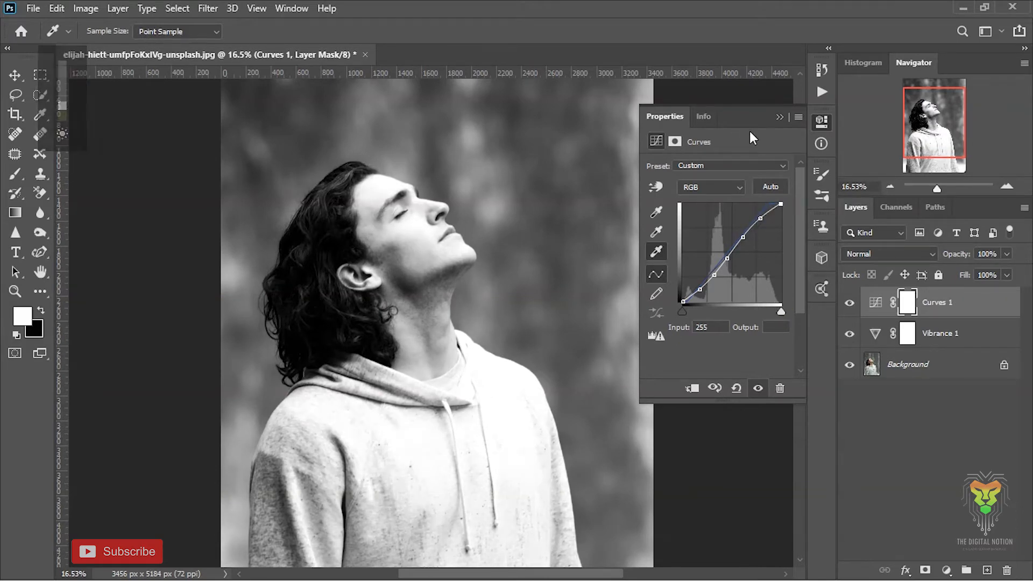
pyautogui.click(779, 117)
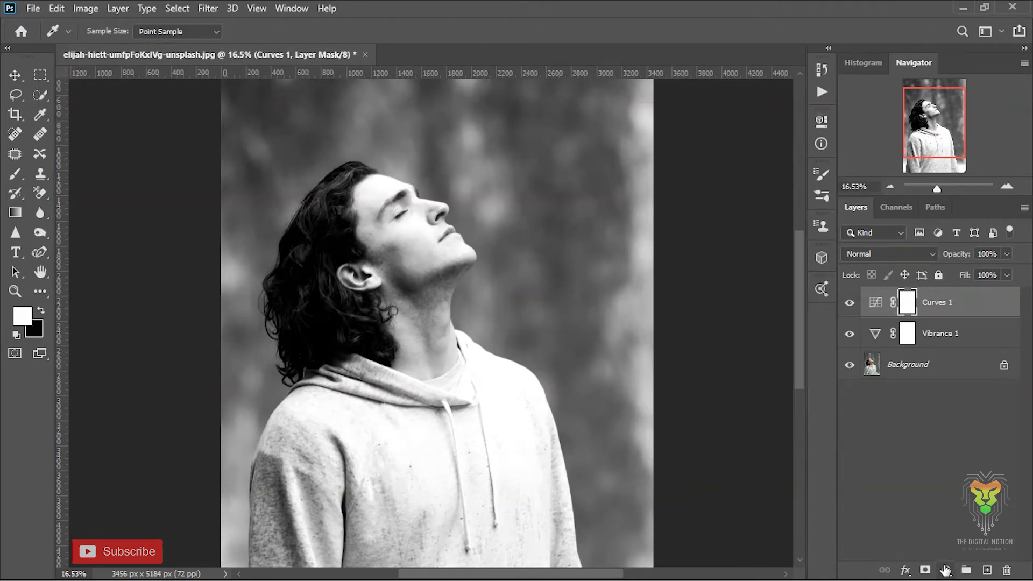
# Add a Levels adjustment layer above the curves and lower its white output level to 225.
pyautogui.hotkey('ctrl', '+')
pyautogui.moveTo(933, 122); pyautogui.dragTo(932, 117)
pyautogui.click(947, 570)
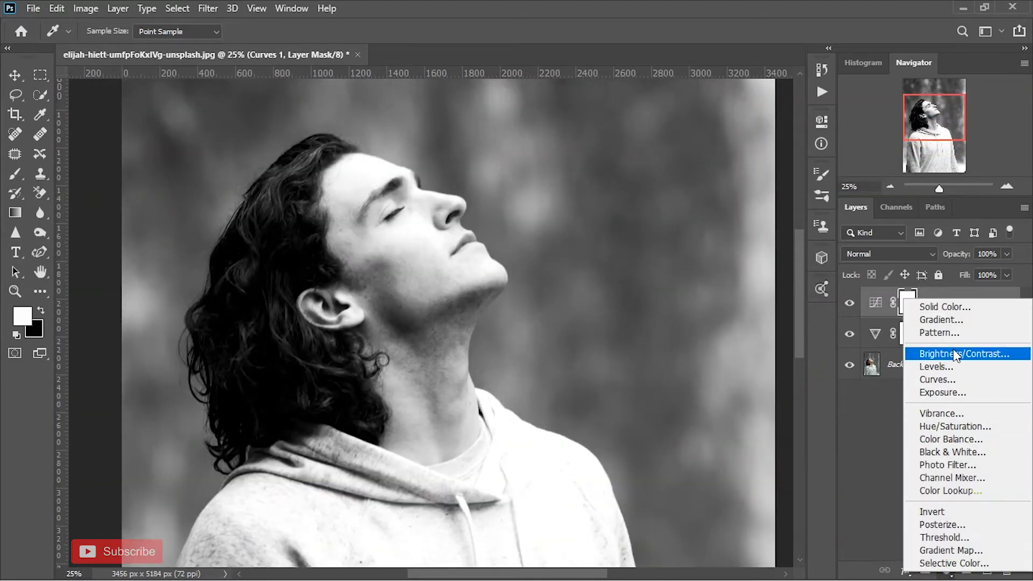
pyautogui.click(963, 367)
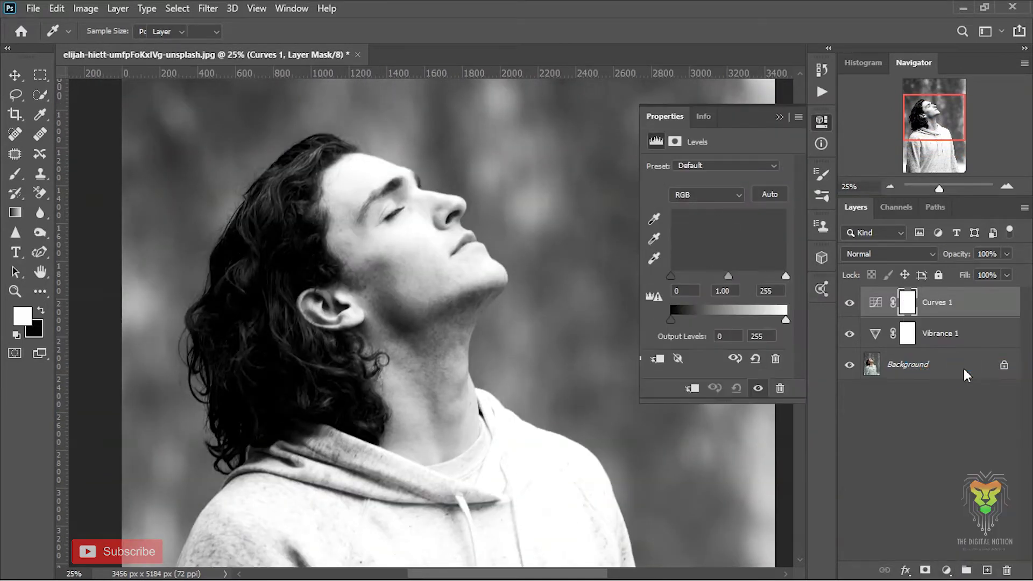
pyautogui.click(784, 275)
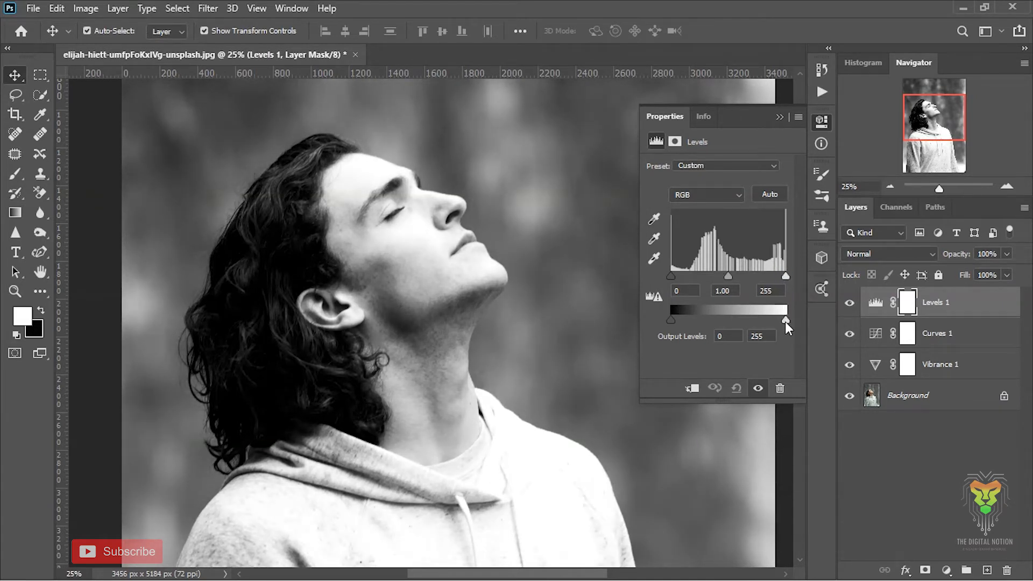
pyautogui.moveTo(784, 322); pyautogui.dragTo(772, 321)
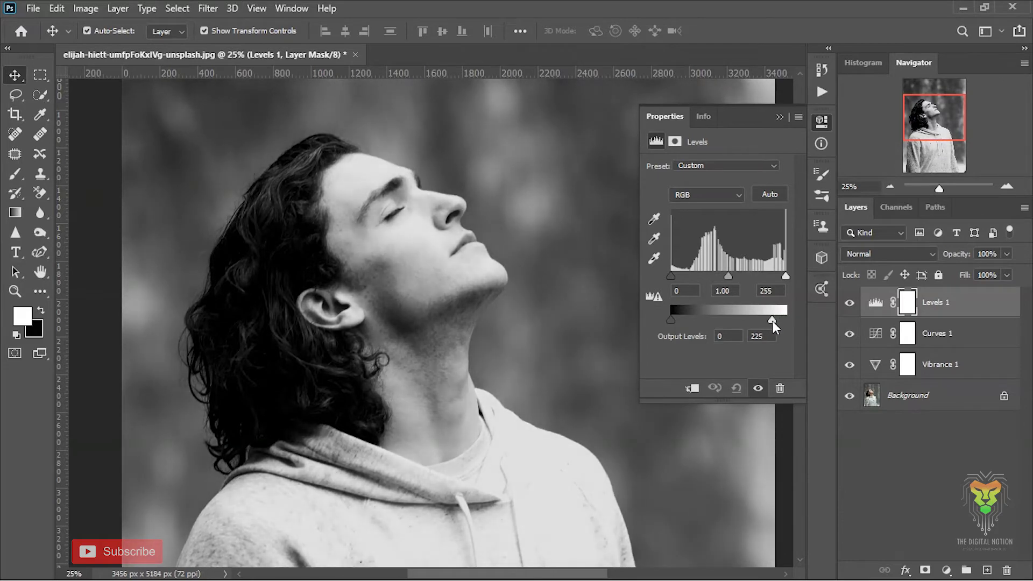
pyautogui.click(779, 117)
# Duplicate the Background layer beneath the adjustment layers.
pyautogui.hotkey('ctrl', '+')
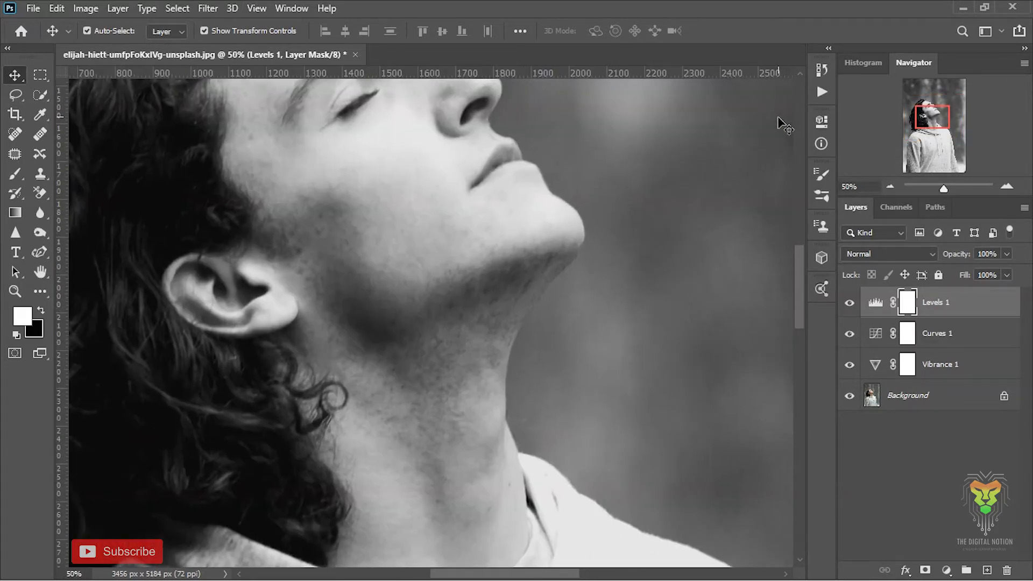
pyautogui.moveTo(921, 125); pyautogui.dragTo(915, 118)
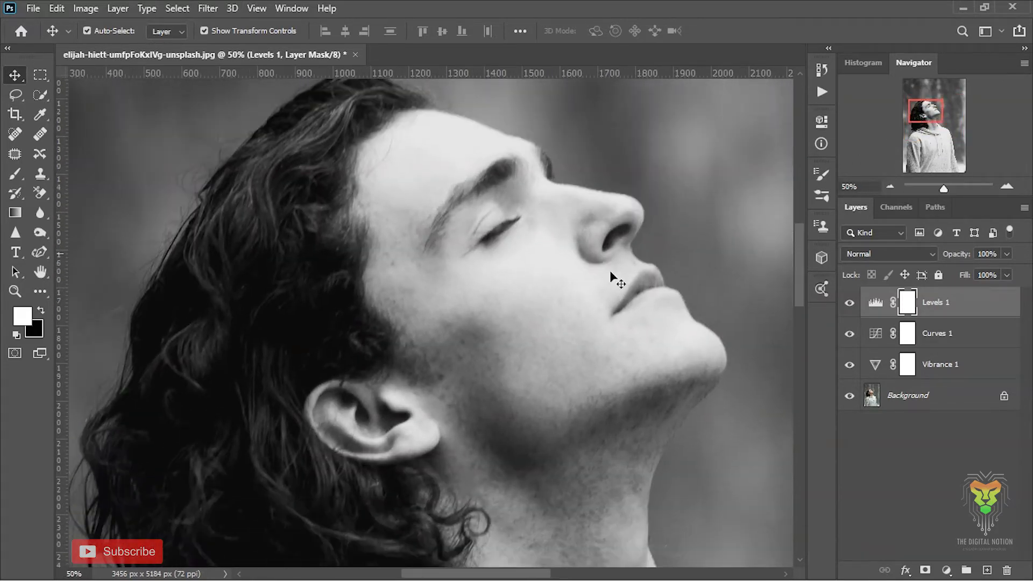
pyautogui.click(948, 398)
pyautogui.hotkey('ctrl', 'j')
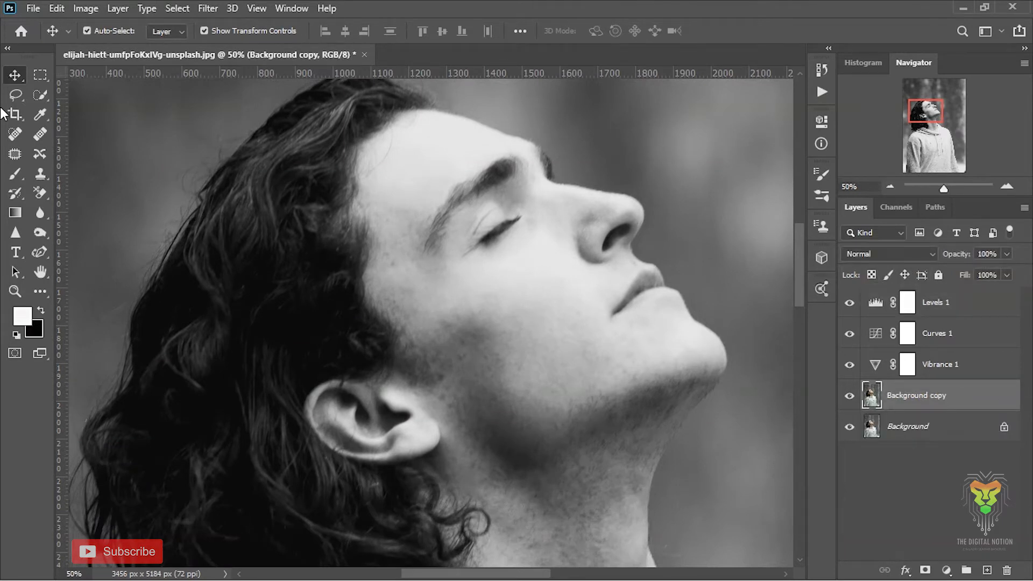
# Darken the eyebrow end, lip line and nostril on the background copy with the Burn tool, undoing the stroke across the cheek.
pyautogui.click(39, 231)
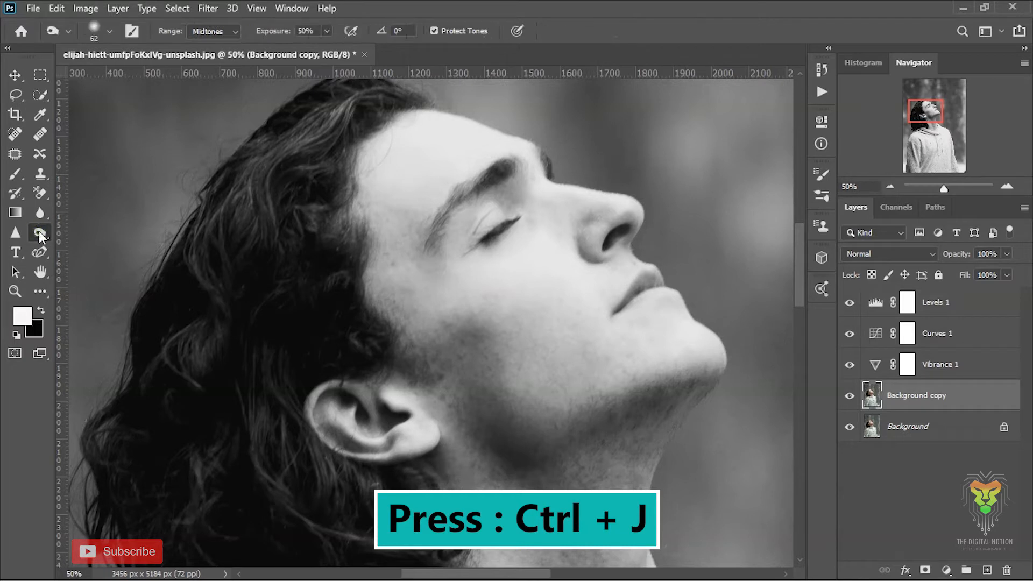
pyautogui.click(75, 232)
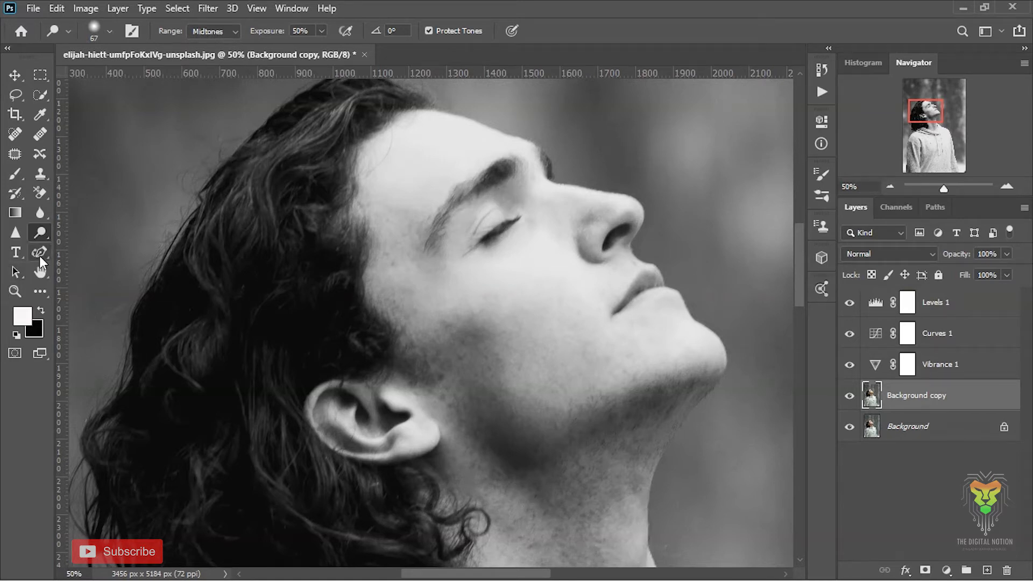
pyautogui.rightClick(40, 234)
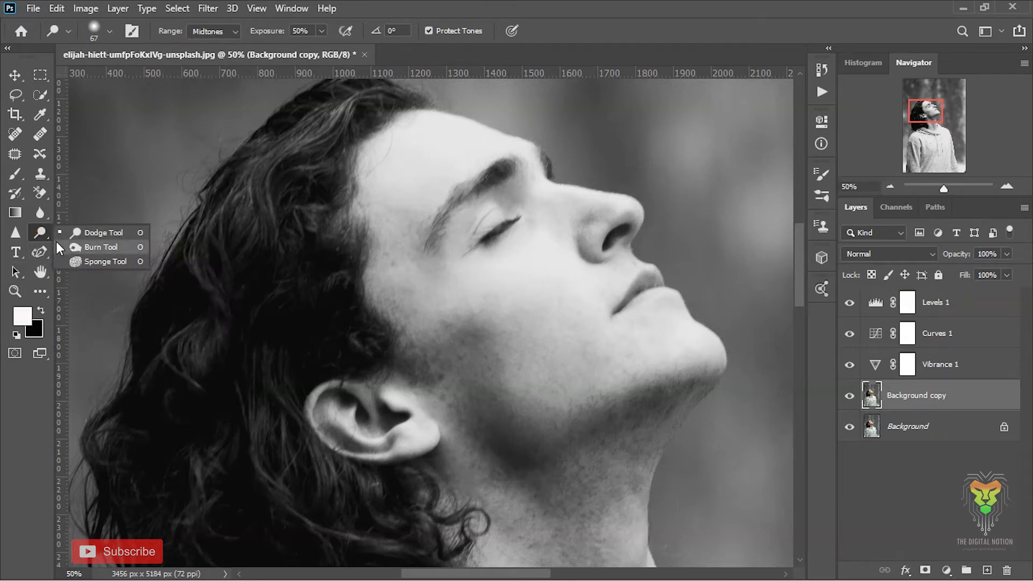
pyautogui.click(57, 245)
pyautogui.moveTo(439, 225)
pyautogui.mouseDown()
pyautogui.moveTo(510, 200)
pyautogui.moveTo(488, 195)
pyautogui.moveTo(444, 224)
pyautogui.moveTo(513, 188)
pyautogui.moveTo(504, 172)
pyautogui.moveTo(441, 230)
pyautogui.mouseUp()
pyautogui.moveTo(420, 376)
pyautogui.mouseDown()
pyautogui.moveTo(391, 349)
pyautogui.moveTo(298, 367)
pyautogui.moveTo(401, 335)
pyautogui.moveTo(430, 358)
pyautogui.moveTo(372, 436)
pyautogui.moveTo(482, 372)
pyautogui.mouseUp()
pyautogui.hotkey('ctrl', 'z')
pyautogui.moveTo(618, 309); pyautogui.dragTo(655, 282)
pyautogui.moveTo(590, 246)
pyautogui.mouseDown()
pyautogui.moveTo(605, 263)
pyautogui.moveTo(591, 254)
pyautogui.moveTo(601, 240)
pyautogui.moveTo(628, 226)
pyautogui.mouseUp()
# Add a second Levels layer on top with black input 42, midtones 0.94 and white output level 225.
pyautogui.moveTo(943, 188); pyautogui.dragTo(935, 189)
pyautogui.click(955, 302)
pyautogui.click(946, 569)
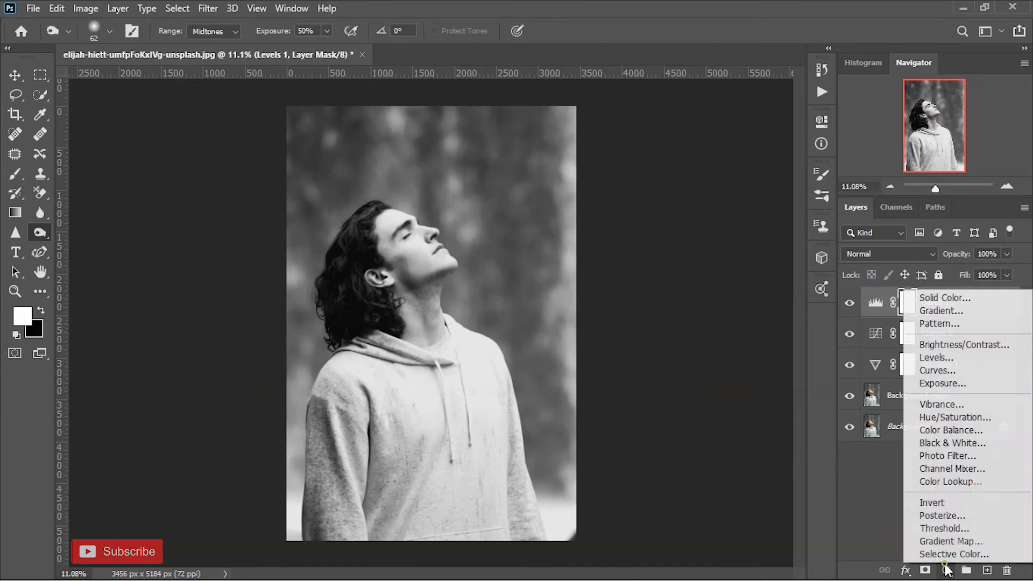
pyautogui.click(992, 356)
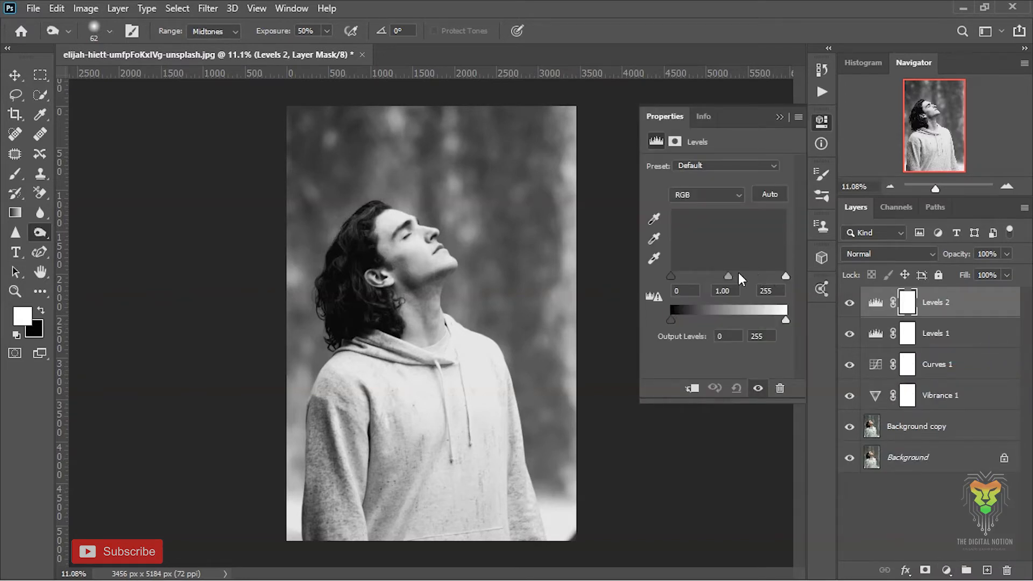
pyautogui.moveTo(669, 275); pyautogui.dragTo(740, 276)
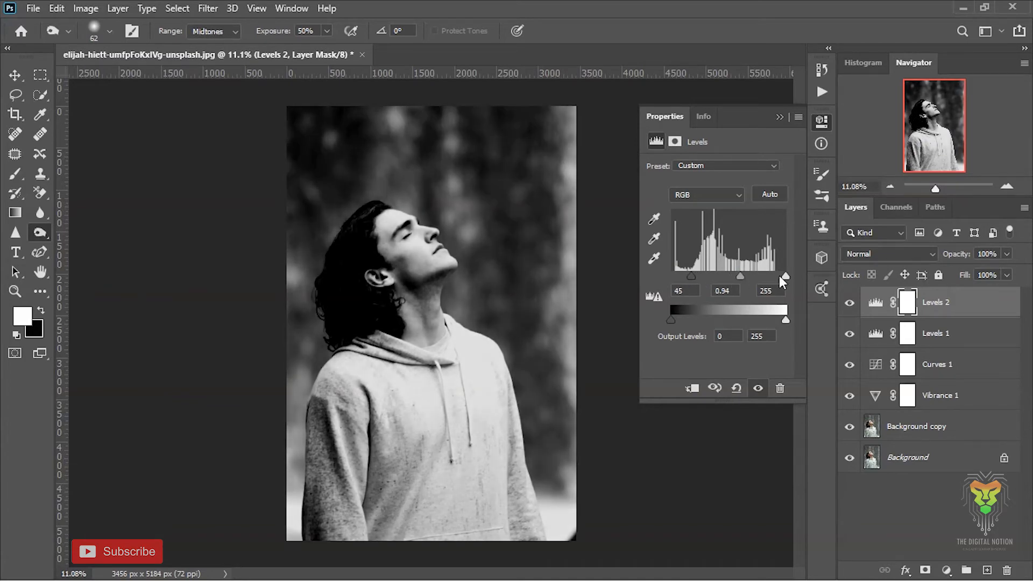
pyautogui.moveTo(786, 320); pyautogui.dragTo(772, 320)
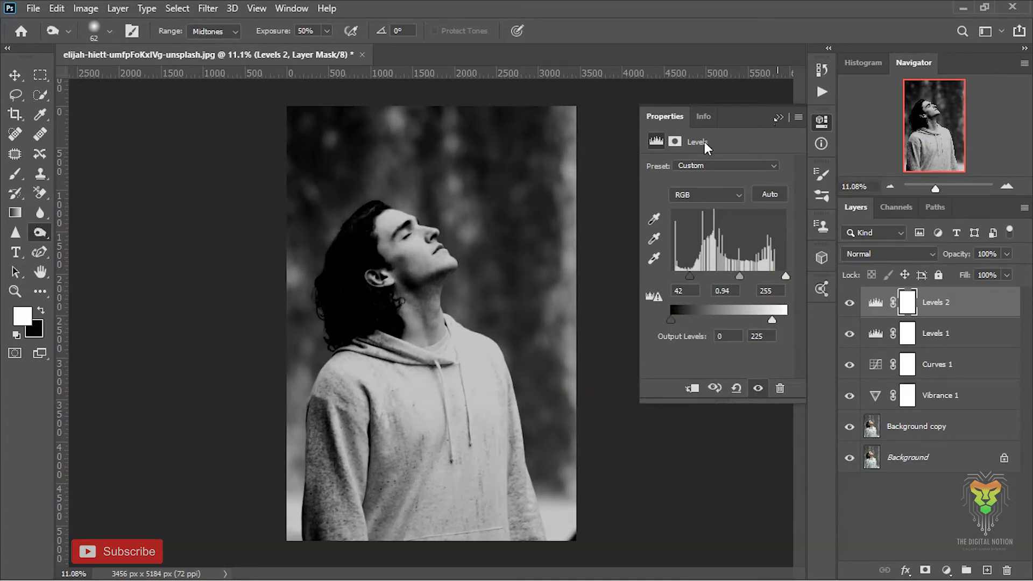
# Try inverting the top Levels layer's mask, painting white over the face and neck and feathering it, and undo these mask edits.
pyautogui.click(675, 142)
pyautogui.click(15, 175)
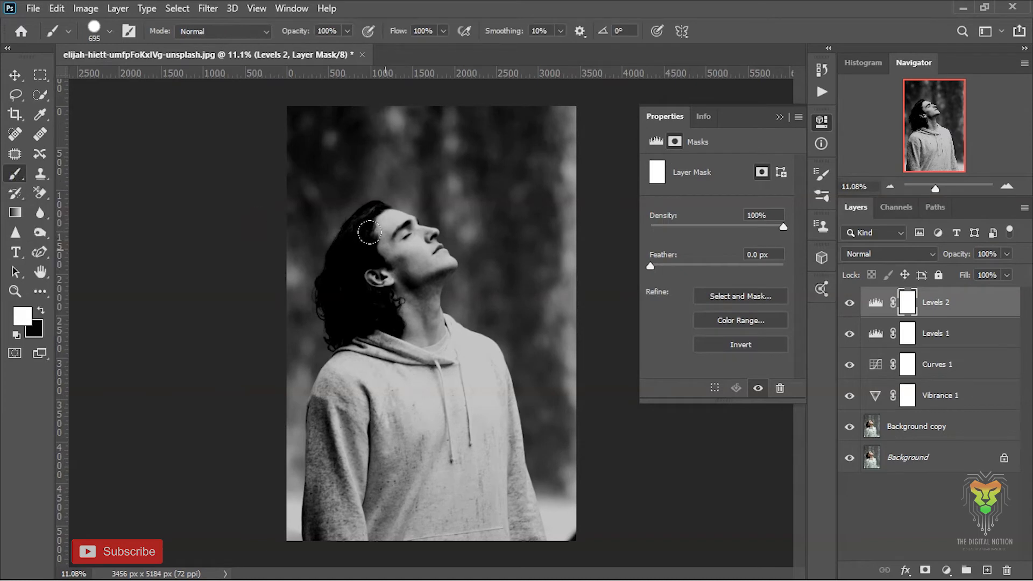
pyautogui.hotkey('ctrl', 'i')
pyautogui.moveTo(375, 220)
pyautogui.mouseDown()
pyautogui.moveTo(444, 269)
pyautogui.moveTo(376, 259)
pyautogui.moveTo(409, 310)
pyautogui.moveTo(436, 328)
pyautogui.mouseUp()
pyautogui.moveTo(651, 265); pyautogui.dragTo(745, 271)
pyautogui.hotkey('ctrl', 'z')
pyautogui.hotkey('ctrl', 'z')
pyautogui.hotkey('ctrl', 'z')
# Try adding a vector mask to the top Levels layer and undo the addition.
pyautogui.click(925, 570)
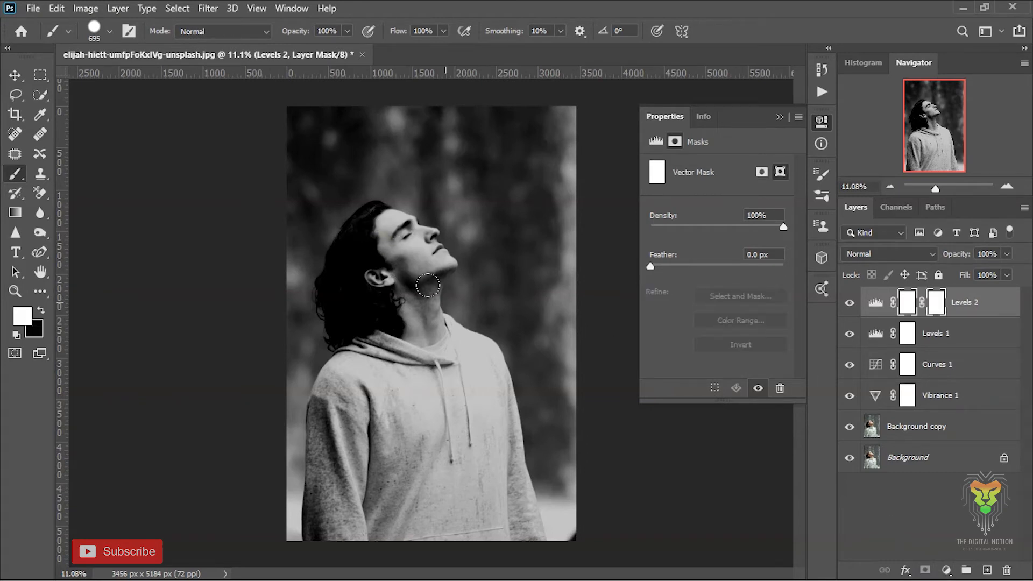
pyautogui.click(917, 311)
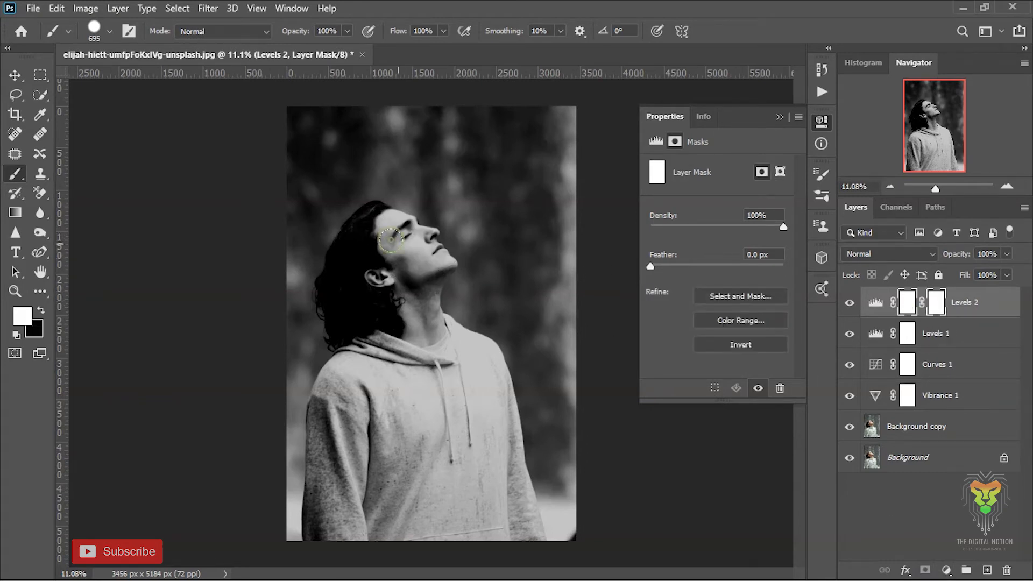
pyautogui.click(871, 309)
pyautogui.hotkey('ctrl', 'z')
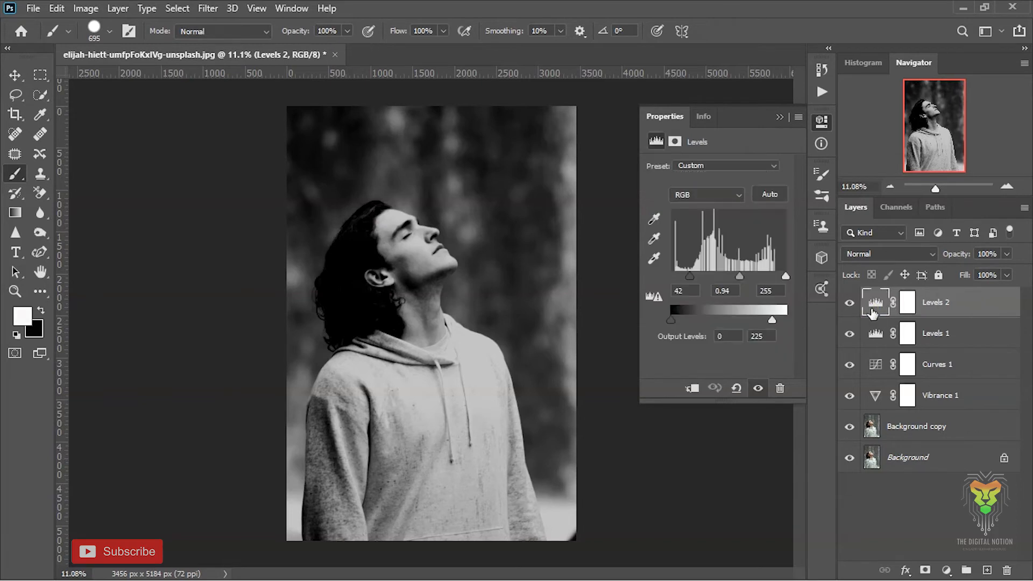
# Undo the addition of the second Levels layer, returning to the background copy below the first Levels layer.
pyautogui.click(674, 141)
pyautogui.click(674, 143)
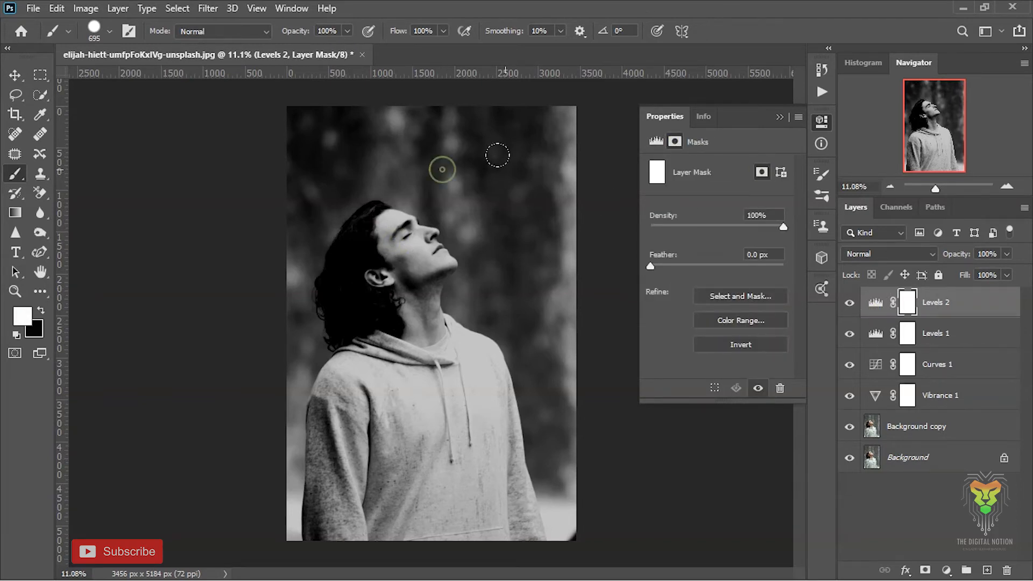
pyautogui.hotkey('ctrl', 'z')
pyautogui.click(778, 118)
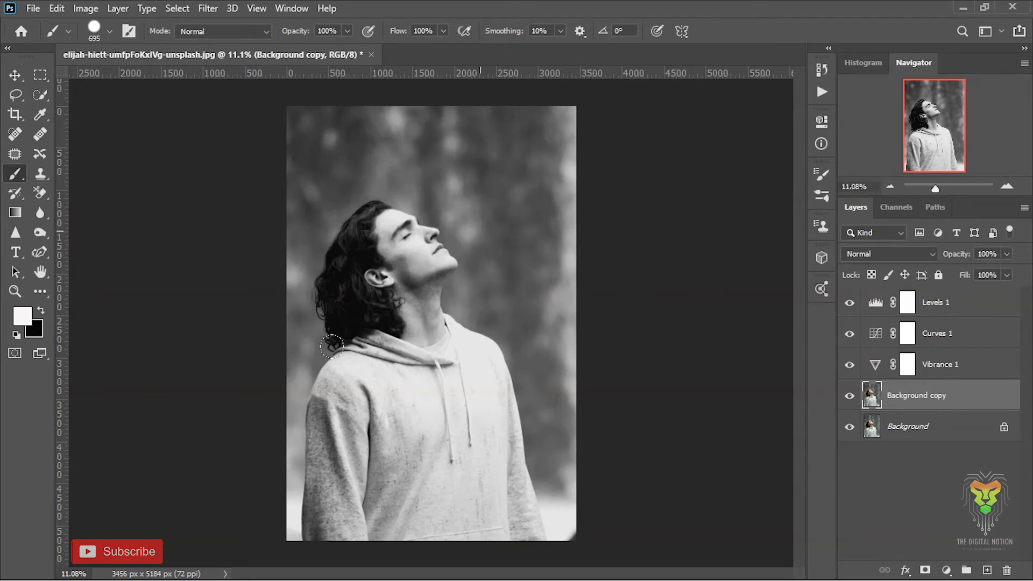
pyautogui.click(1000, 301)
pyautogui.click(946, 570)
pyautogui.click(937, 365)
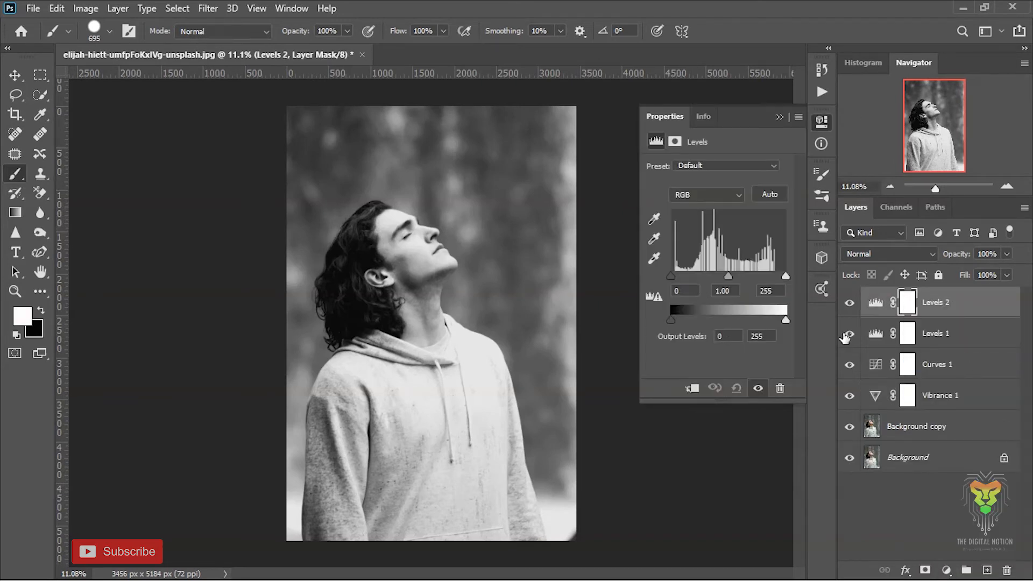
pyautogui.hotkey('ctrl', 'z')
# Add a Levels adjustment layer above the first one with black input 49, midtones 0.87 and white output level 216.
pyautogui.click(947, 302)
pyautogui.click(946, 571)
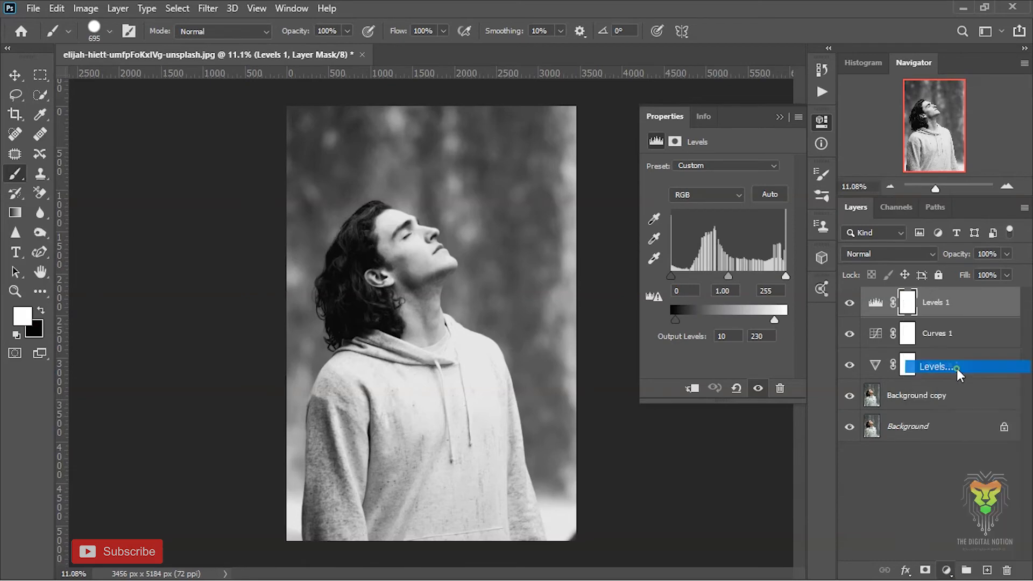
pyautogui.click(947, 366)
pyautogui.moveTo(672, 276); pyautogui.dragTo(744, 277)
pyautogui.moveTo(785, 320); pyautogui.dragTo(780, 319)
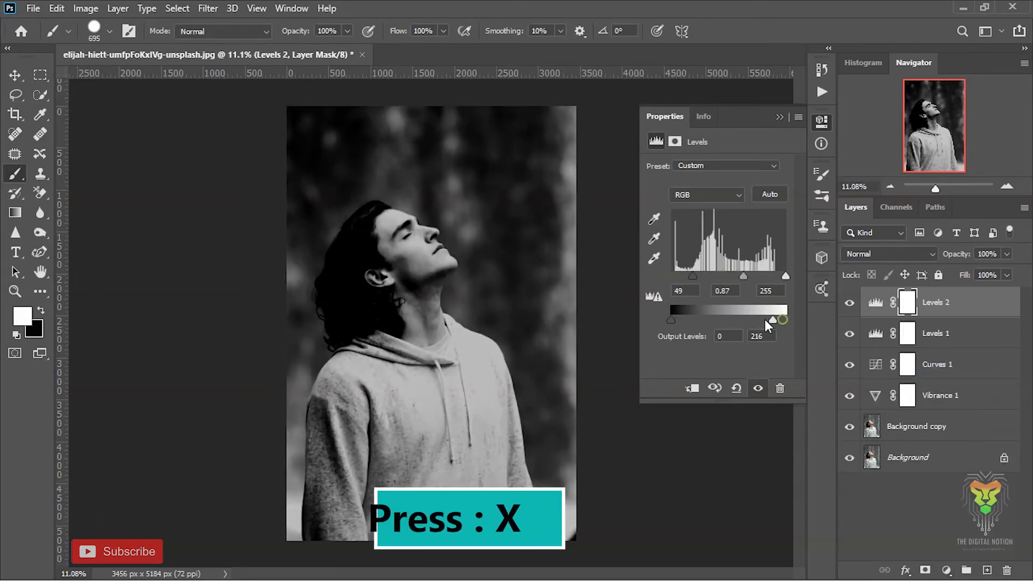
# Try painting white on the top Levels layer's mask and inverting it, and undo the inversion.
pyautogui.click(674, 141)
pyautogui.moveTo(529, 242); pyautogui.dragTo(514, 242)
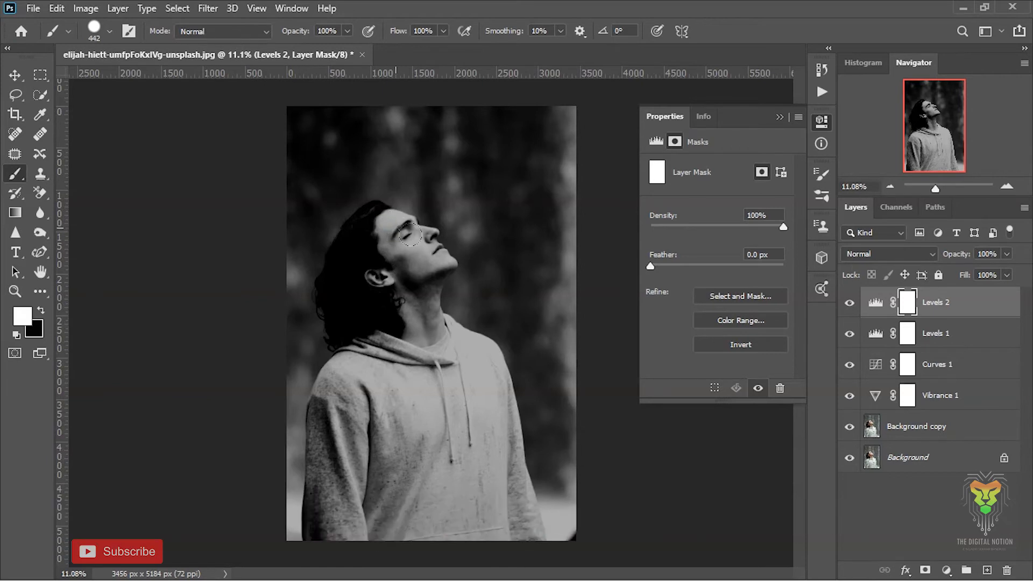
pyautogui.click(876, 302)
pyautogui.click(907, 304)
pyautogui.click(875, 303)
pyautogui.click(907, 304)
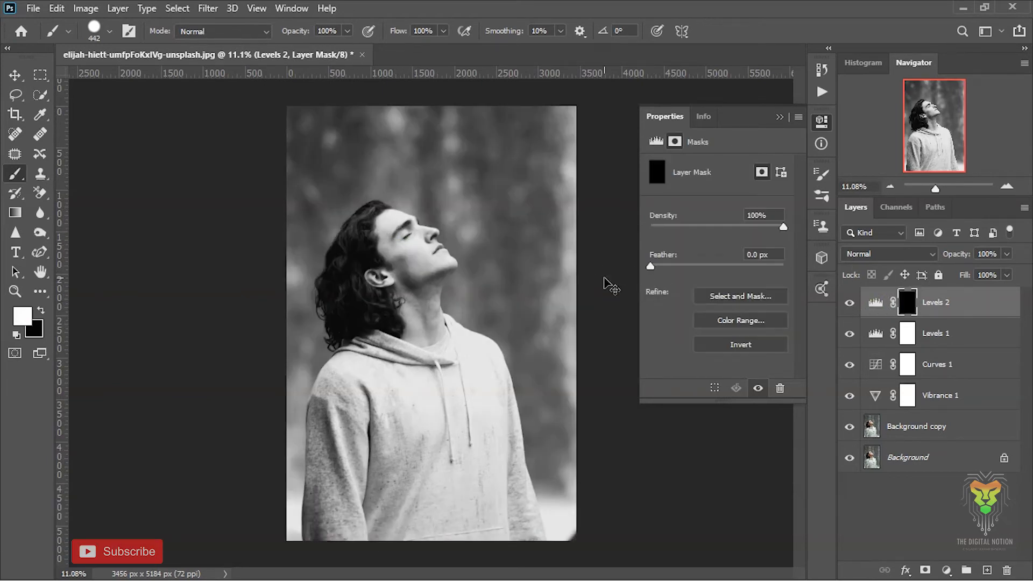
# Add a vector mask to the top Levels layer and make its layer mask active for painting.
pyautogui.click(926, 570)
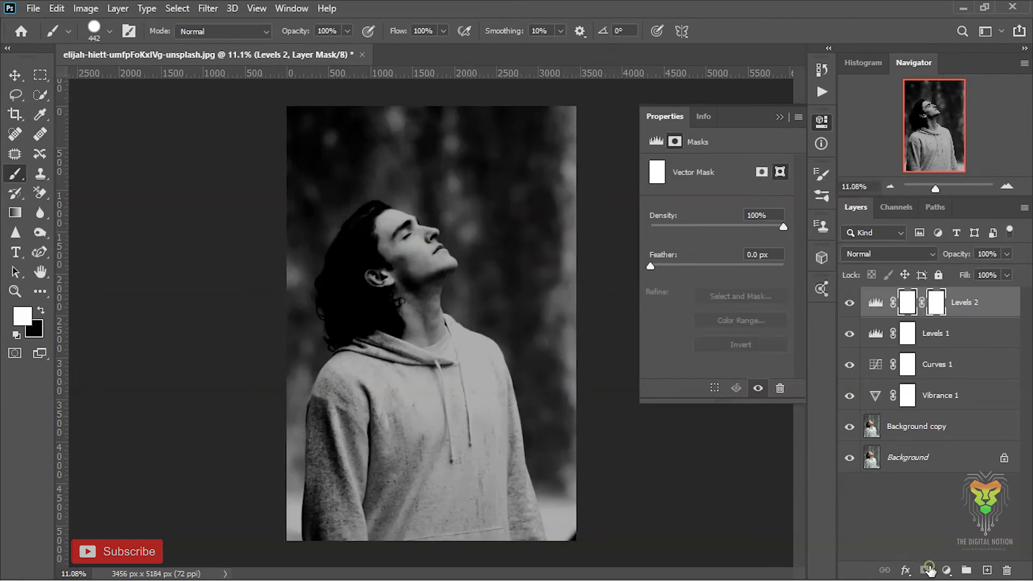
pyautogui.click(876, 302)
pyautogui.click(675, 141)
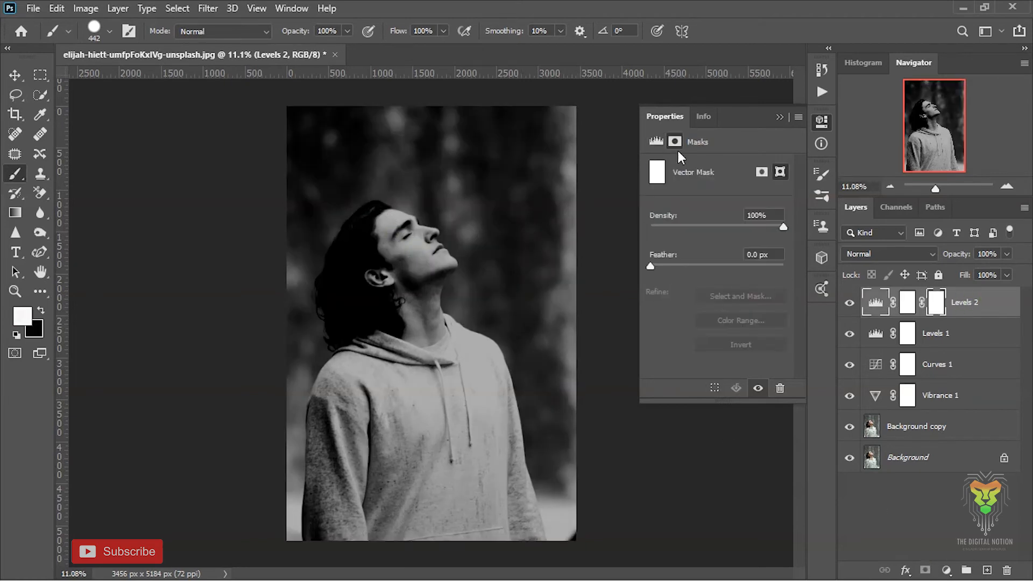
pyautogui.click(762, 172)
pyautogui.click(780, 172)
pyautogui.click(376, 232)
pyautogui.click(931, 507)
pyautogui.click(908, 303)
pyautogui.click(942, 308)
pyautogui.click(908, 303)
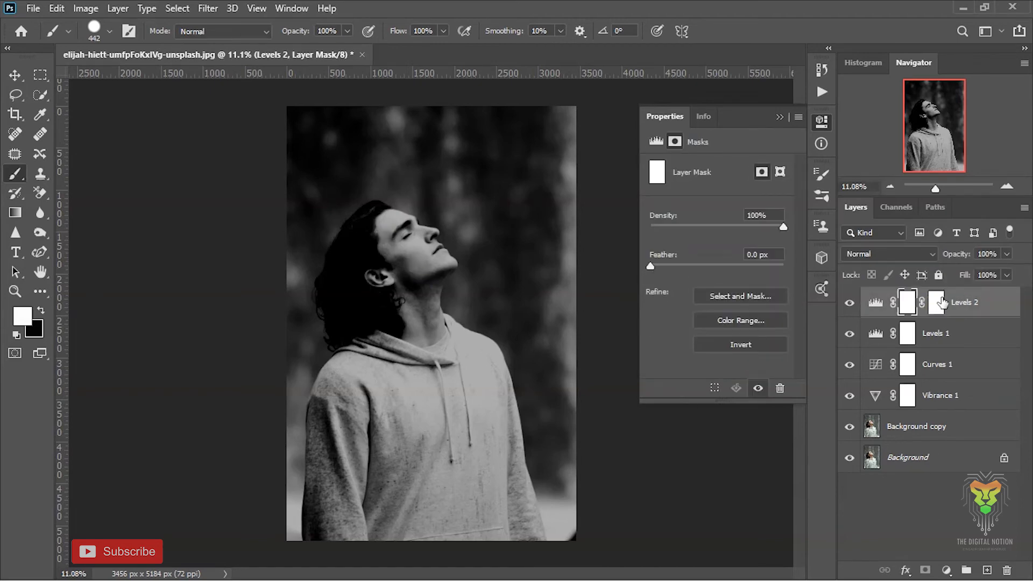
pyautogui.click(740, 296)
pyautogui.click(993, 558)
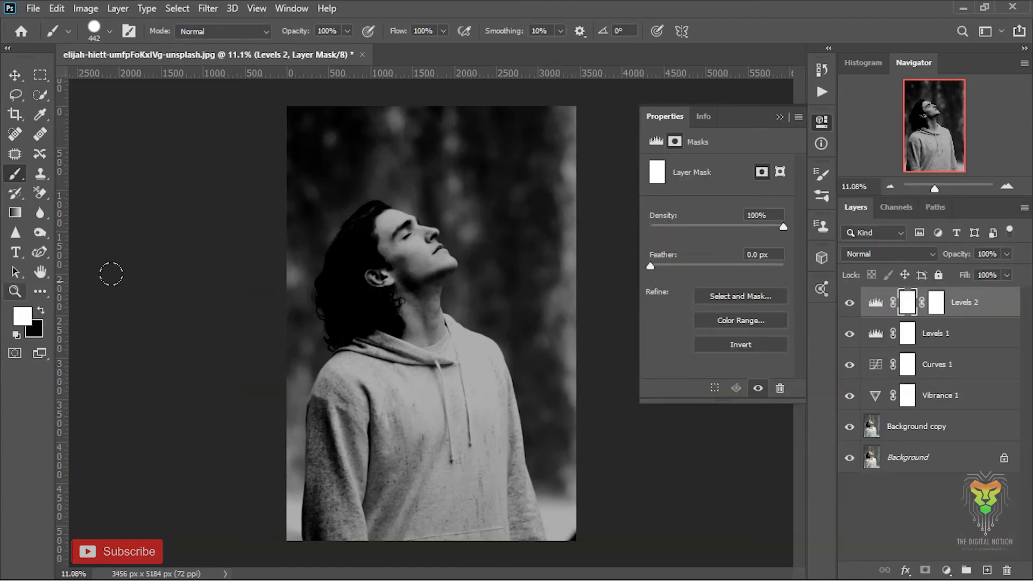
# Paint black over the man's face, hair and hoodie on the top Levels layer's mask, enlarging the brush to 1435 px.
pyautogui.moveTo(378, 220)
pyautogui.mouseDown()
pyautogui.moveTo(428, 257)
pyautogui.moveTo(365, 248)
pyautogui.moveTo(366, 221)
pyautogui.mouseUp()
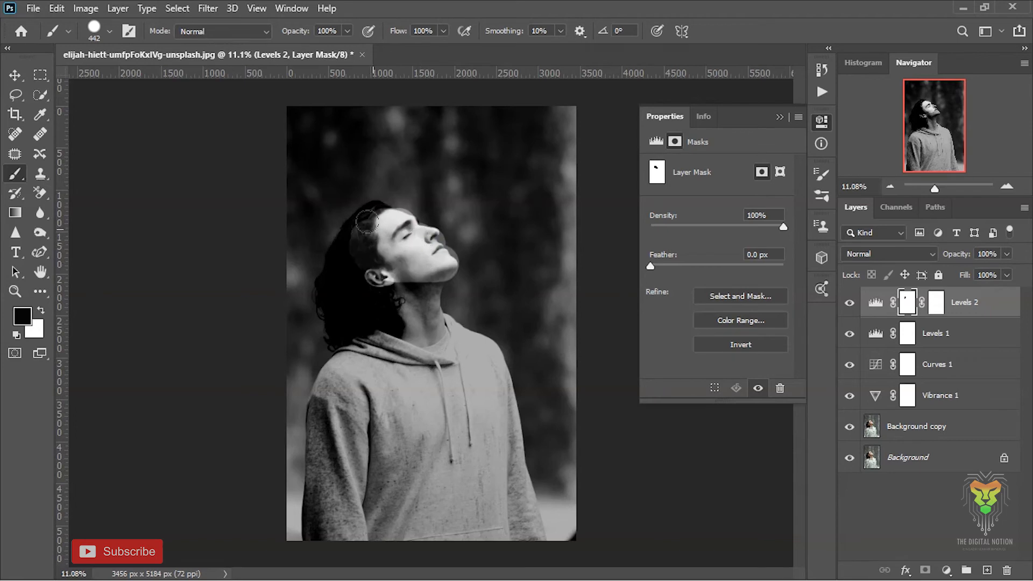
pyautogui.moveTo(323, 300)
pyautogui.mouseDown()
pyautogui.moveTo(388, 345)
pyautogui.moveTo(425, 312)
pyautogui.moveTo(468, 350)
pyautogui.moveTo(502, 423)
pyautogui.moveTo(487, 464)
pyautogui.moveTo(424, 401)
pyautogui.moveTo(389, 436)
pyautogui.moveTo(365, 424)
pyautogui.mouseUp()
pyautogui.press(']')
pyautogui.press(']')
pyautogui.press(']')
pyautogui.press(']')
pyautogui.press(']')
pyautogui.press(']')
pyautogui.press(']')
pyautogui.press(']')
pyautogui.press(']')
pyautogui.press(']')
pyautogui.moveTo(316, 374); pyautogui.dragTo(312, 462)
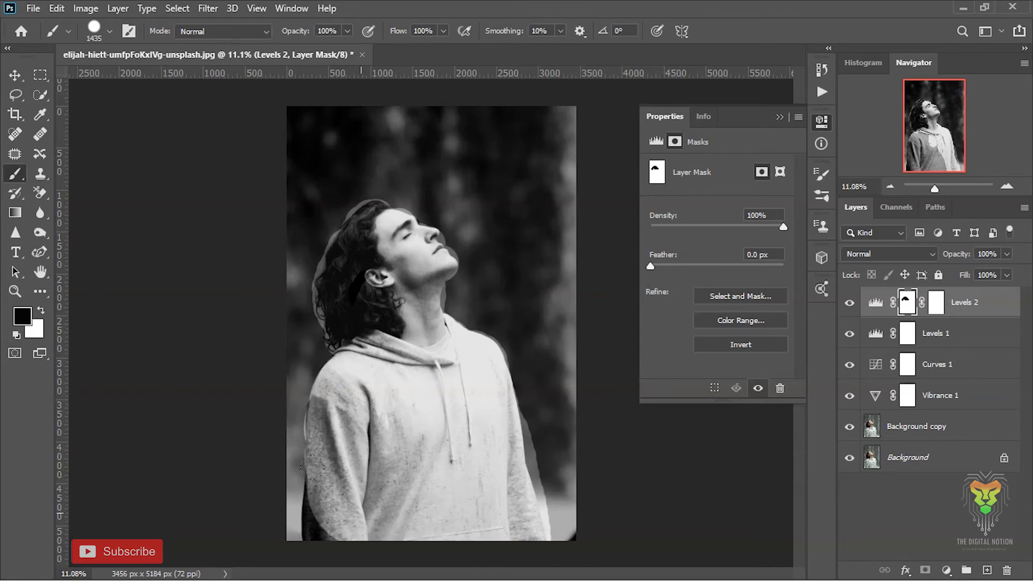
# Paint white with a 175 px brush on the mask along the outline of the shoulders and sleeves to clean up the halo.
pyautogui.hotkey('ctrl', '+')
pyautogui.hotkey('ctrl', '+')
pyautogui.hotkey('ctrl', '+')
pyautogui.hotkey('ctrl', '+')
pyautogui.moveTo(290, 112)
pyautogui.mouseDown()
pyautogui.moveTo(371, 297)
pyautogui.moveTo(270, 323)
pyautogui.mouseUp()
pyautogui.press('[')
pyautogui.press('[')
pyautogui.press('[')
pyautogui.press('[')
pyautogui.press('[')
pyautogui.press('[')
pyautogui.press('[')
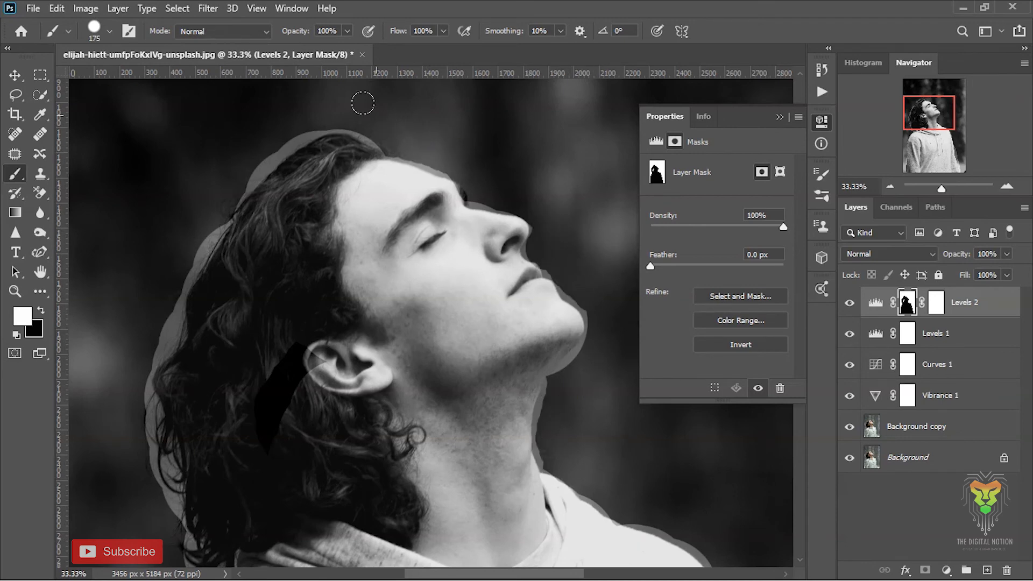
pyautogui.scroll(-8, 126, 334)
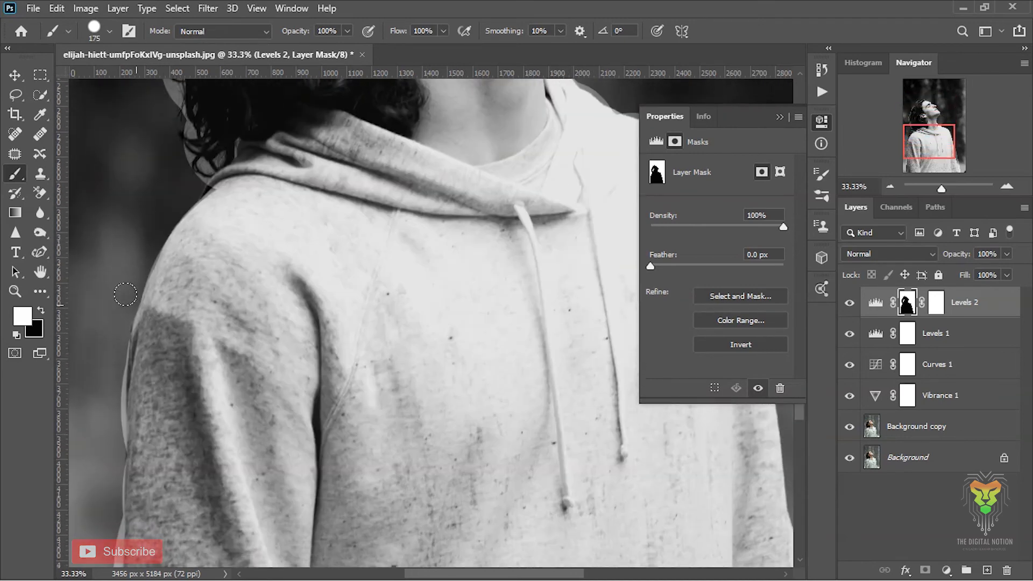
pyautogui.scroll(9, 450, 302)
pyautogui.hscroll(3, 459, 321)
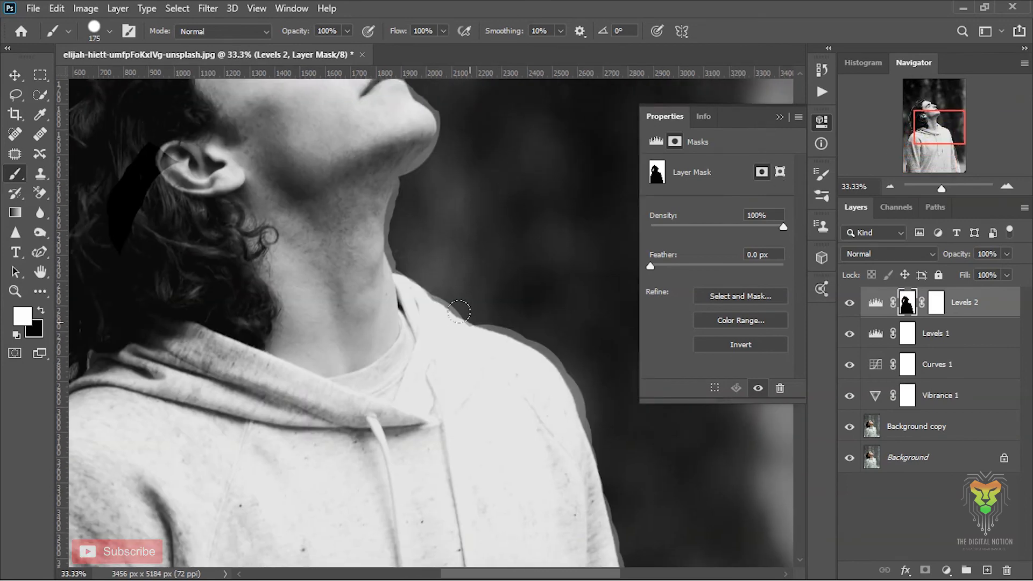
pyautogui.scroll(-5, 591, 377)
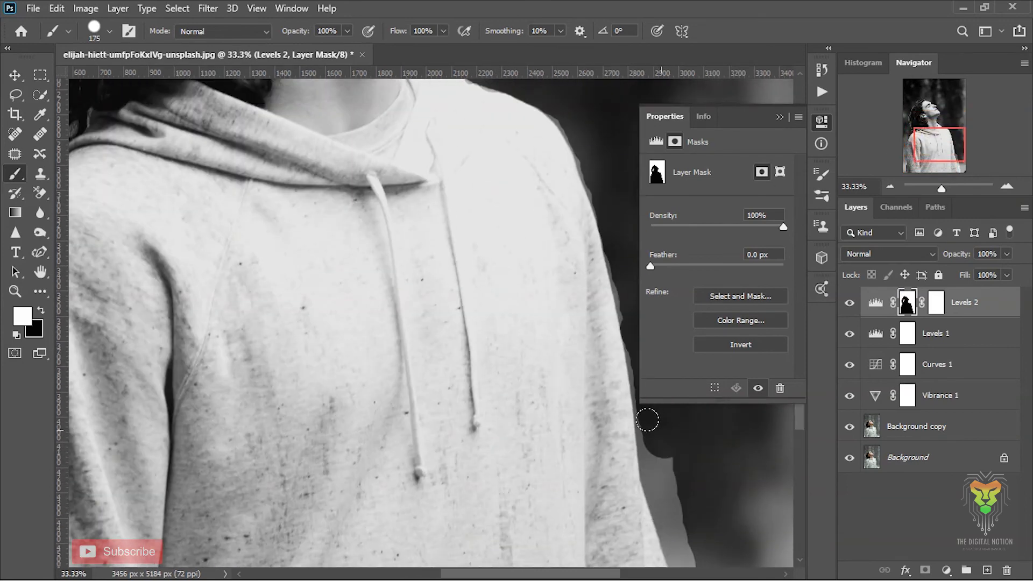
pyautogui.scroll(-3, 653, 470)
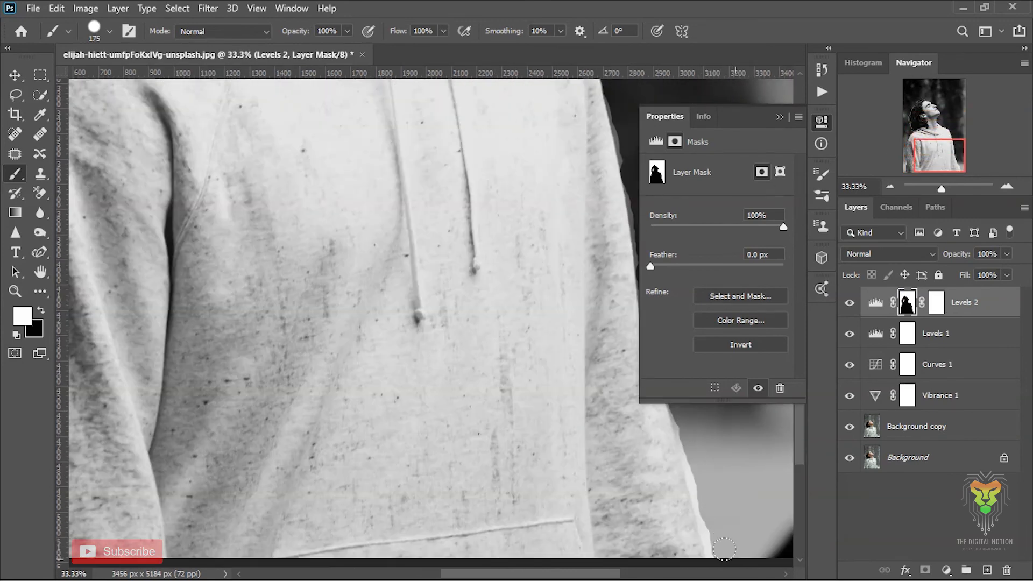
# Feather the top Levels layer's mask to blend the edge between the man and the darkened background.
pyautogui.scroll(6, 724, 549)
pyautogui.scroll(-3, 699, 430)
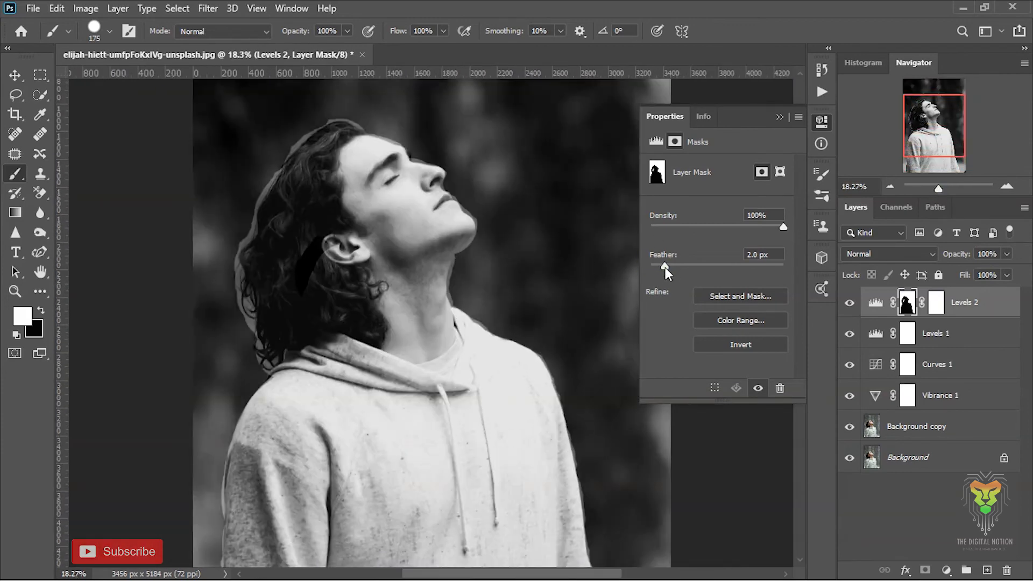
pyautogui.moveTo(706, 267); pyautogui.dragTo(759, 267)
pyautogui.moveTo(938, 189); pyautogui.dragTo(935, 190)
pyautogui.click(780, 121)
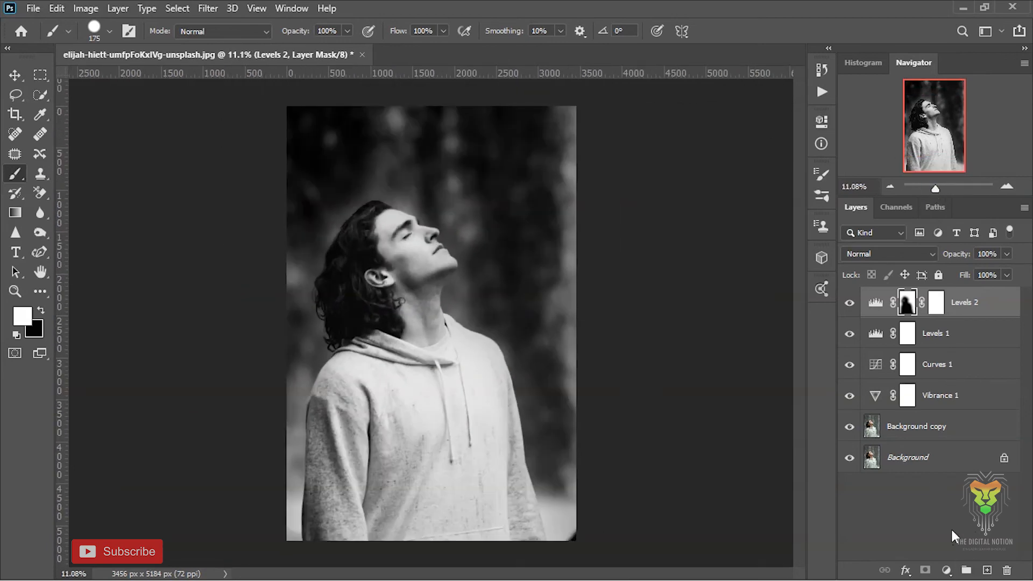
# Review the top Levels layer's settings and fine-tune the white output, white input and black input of the first Levels layer.
pyautogui.doubleClick(875, 303)
pyautogui.click(780, 117)
pyautogui.doubleClick(875, 334)
pyautogui.moveTo(773, 322)
pyautogui.mouseDown()
pyautogui.moveTo(760, 324)
pyautogui.moveTo(773, 323)
pyautogui.mouseUp()
pyautogui.moveTo(785, 277); pyautogui.dragTo(786, 277)
pyautogui.moveTo(670, 276); pyautogui.dragTo(731, 276)
pyautogui.click(780, 117)
# Flatten the image into a single background layer.
pyautogui.doubleClick(964, 302)
pyautogui.rightClick(960, 458)
pyautogui.click(980, 396)
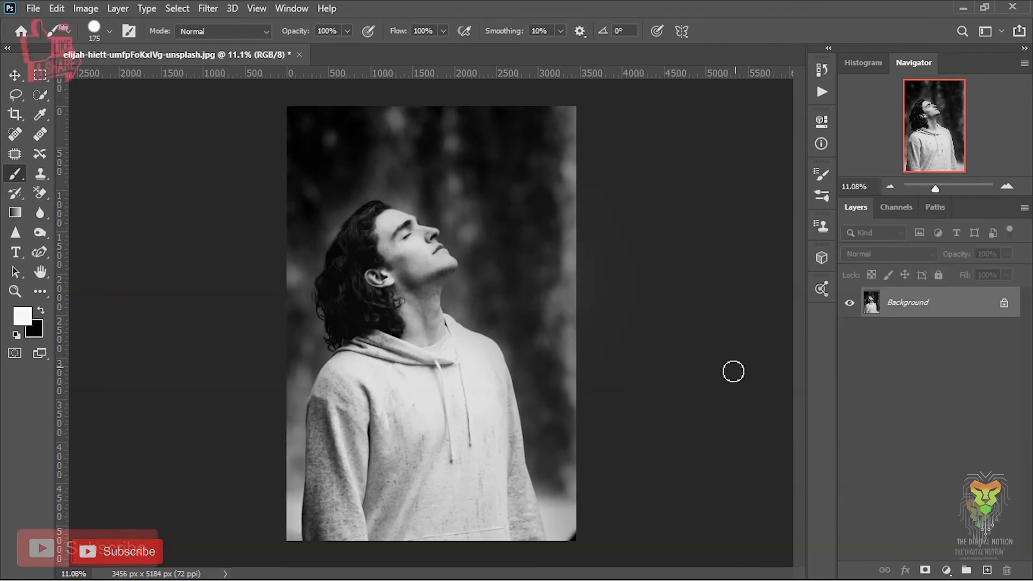